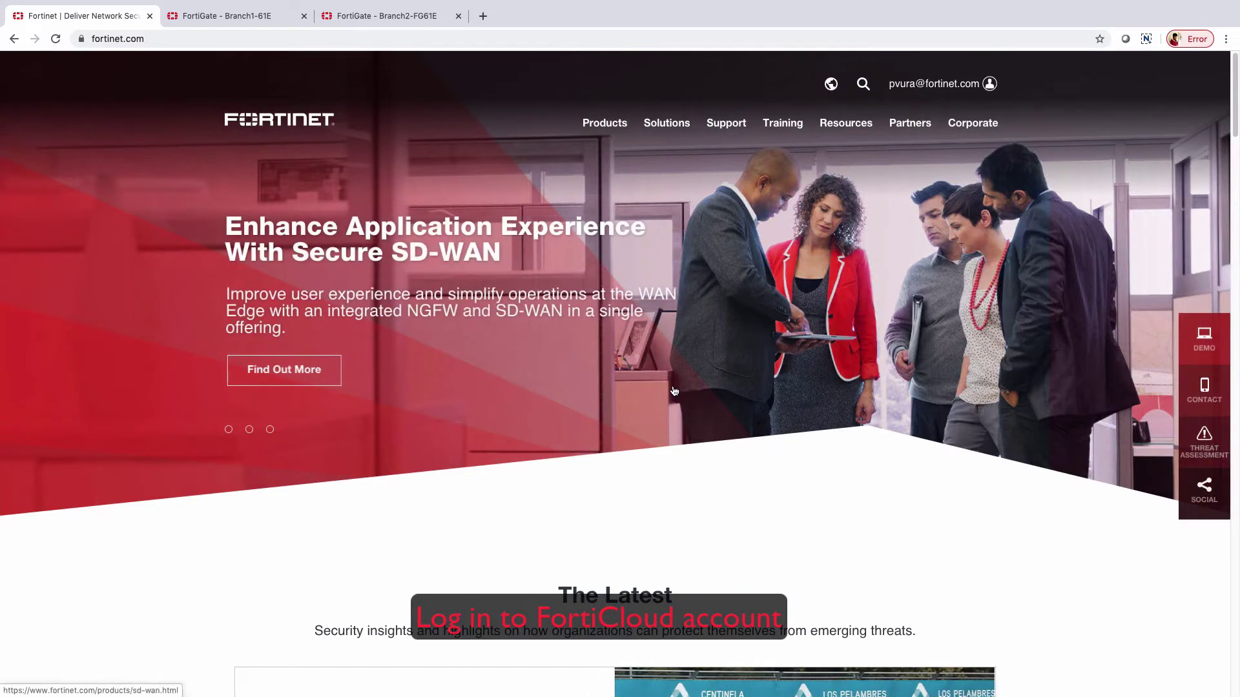
Step: Go from the fortinet.com account menu to FortiGate Cloud and enter the Global region
left_click(991, 91)
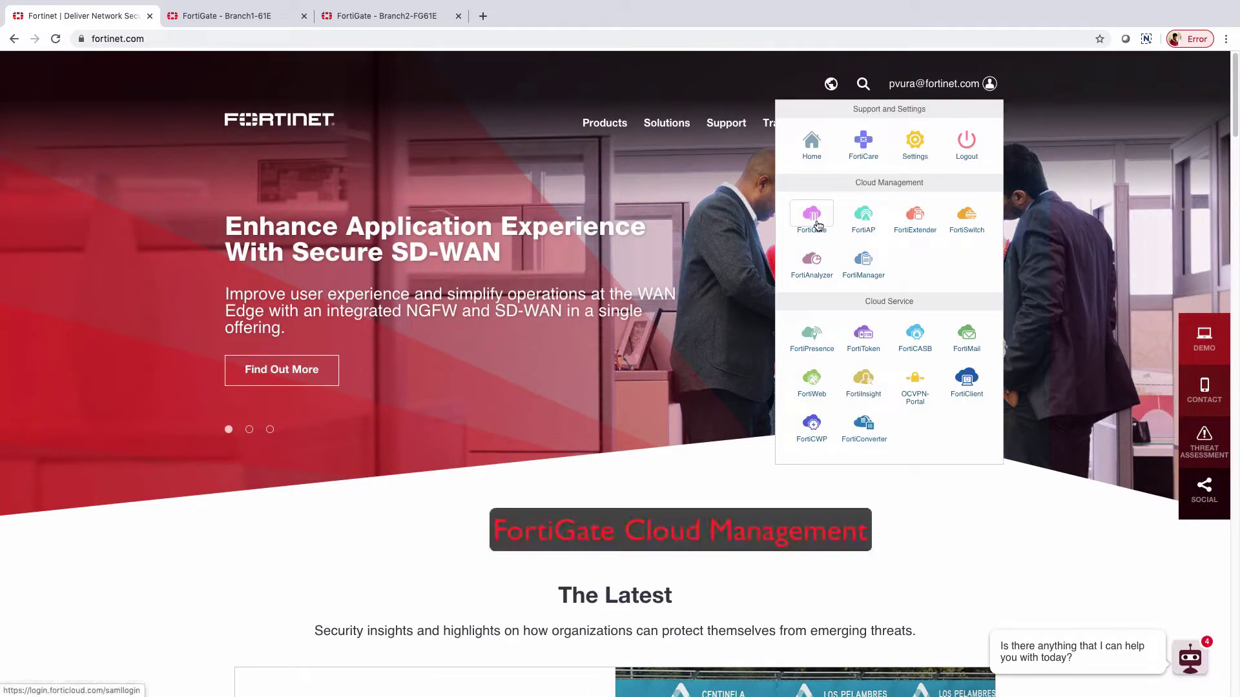
left_click(817, 225)
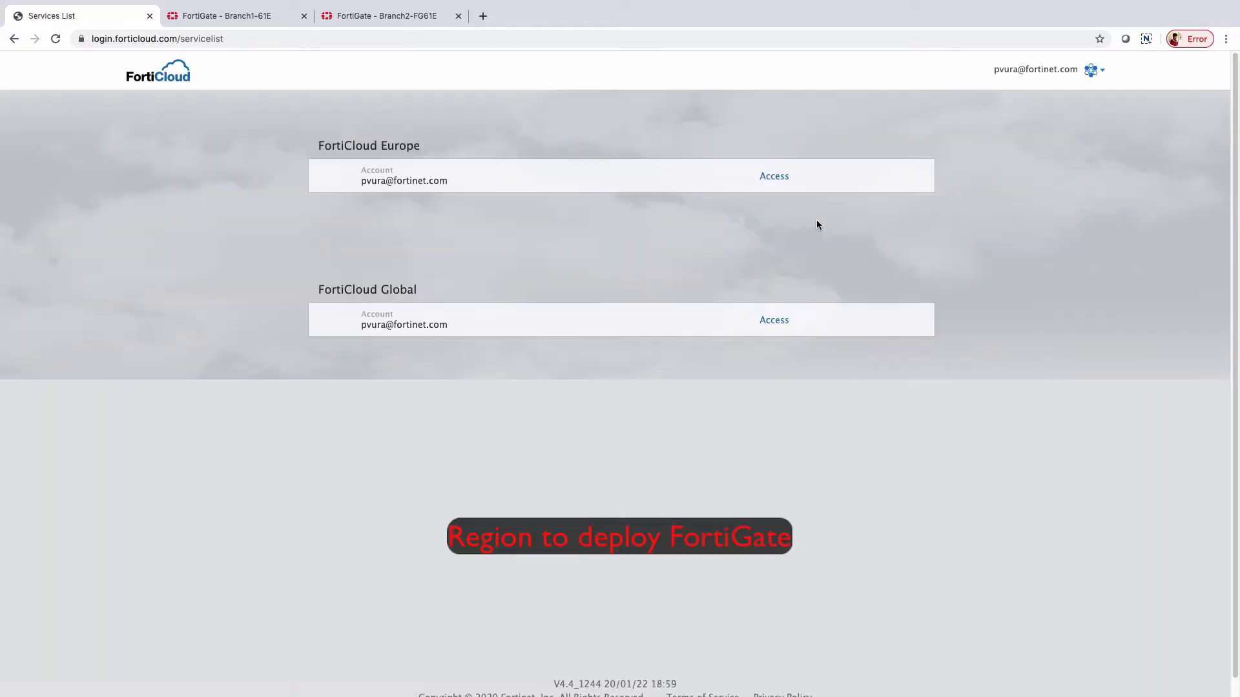
left_click(416, 317)
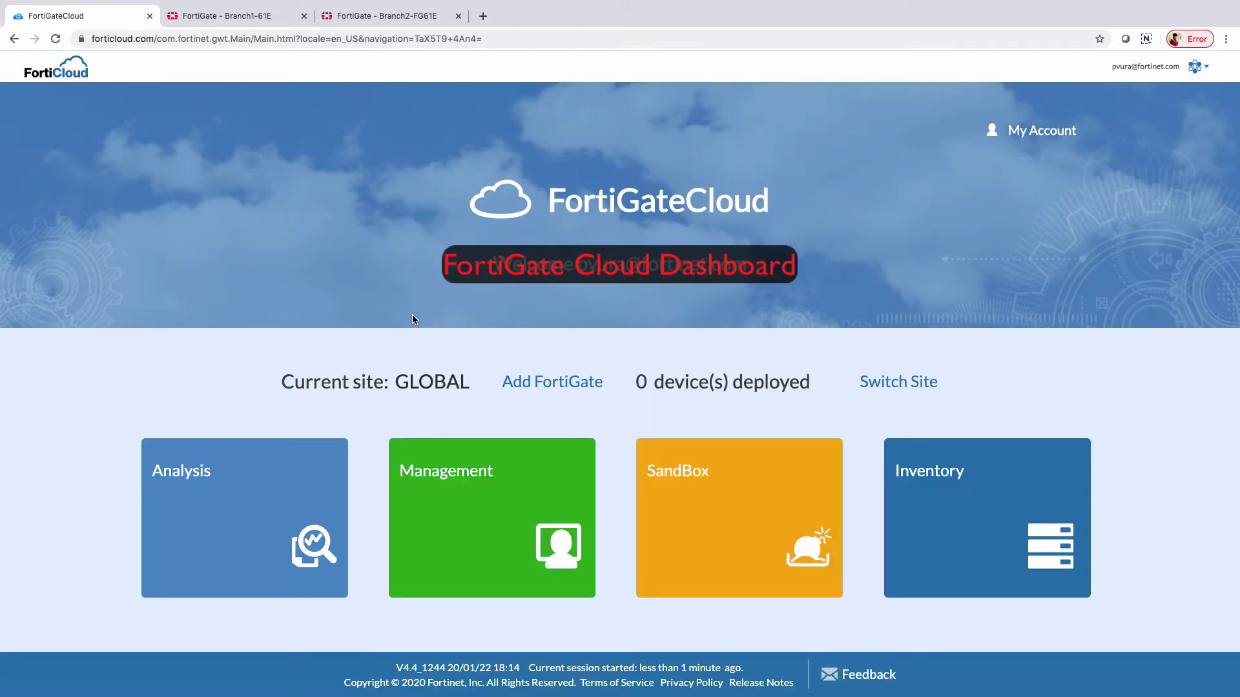
Step: In My Account's SubAccount Users, edit the pending user and assign it to WholeSale_Branch2
left_click(1041, 132)
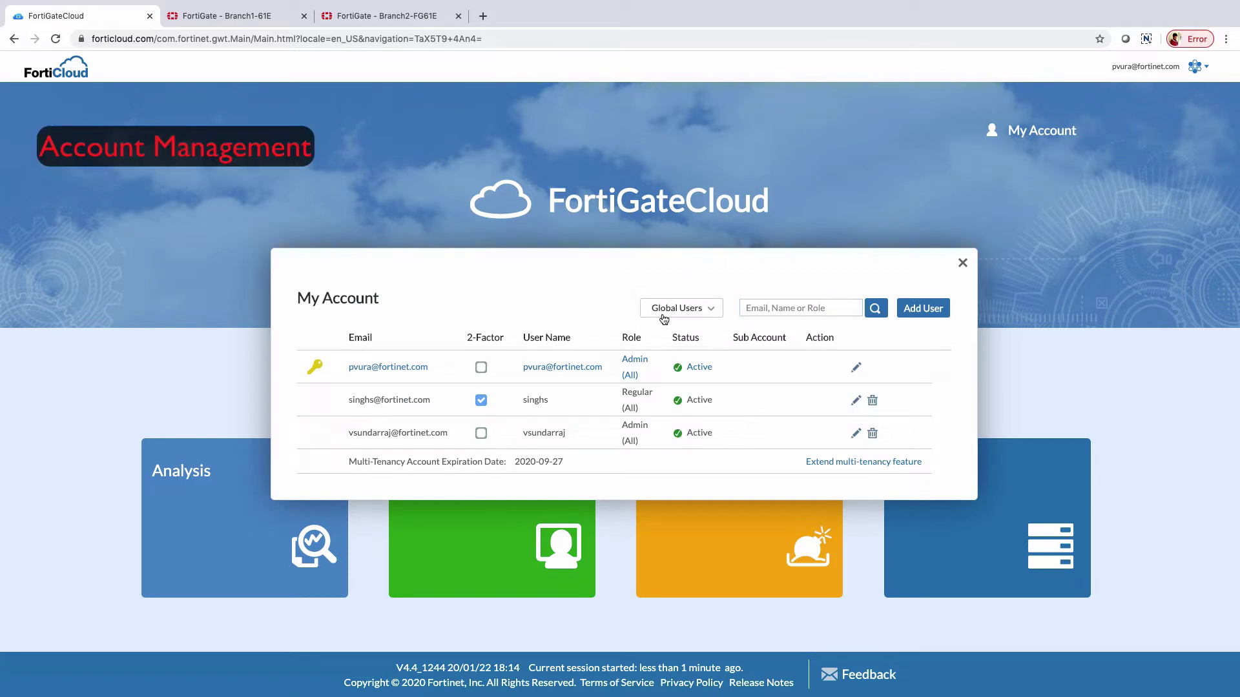
left_click(704, 313)
left_click(700, 365)
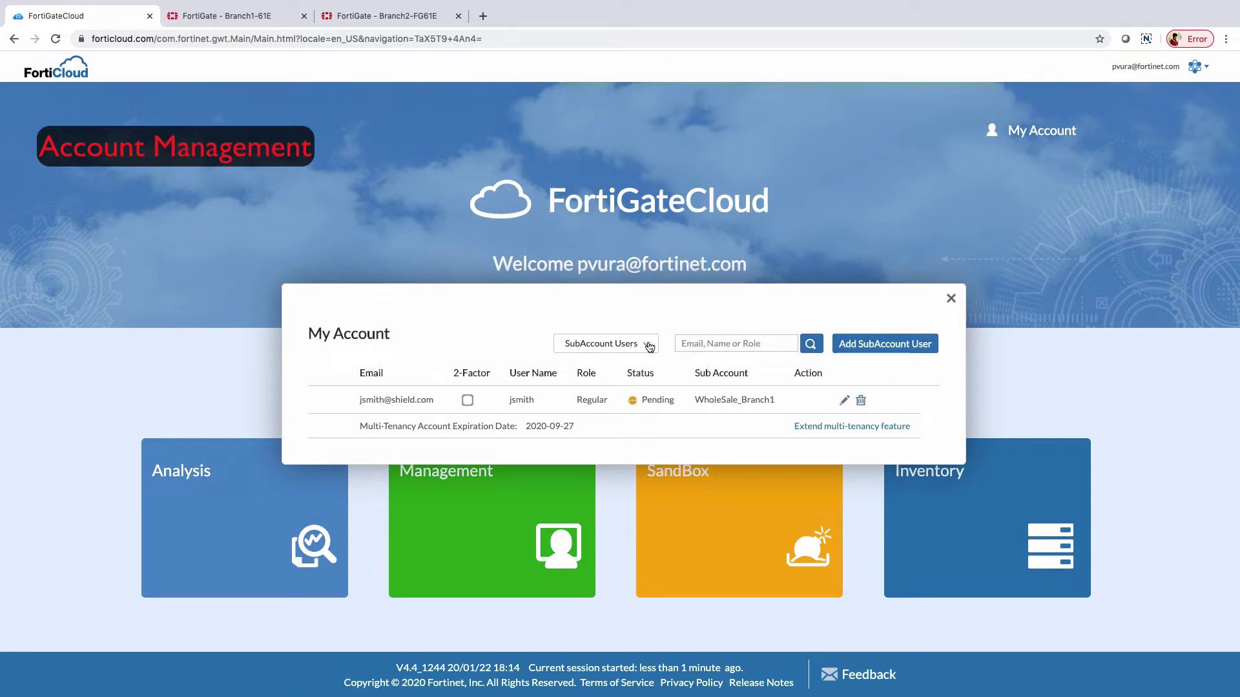
left_click(845, 401)
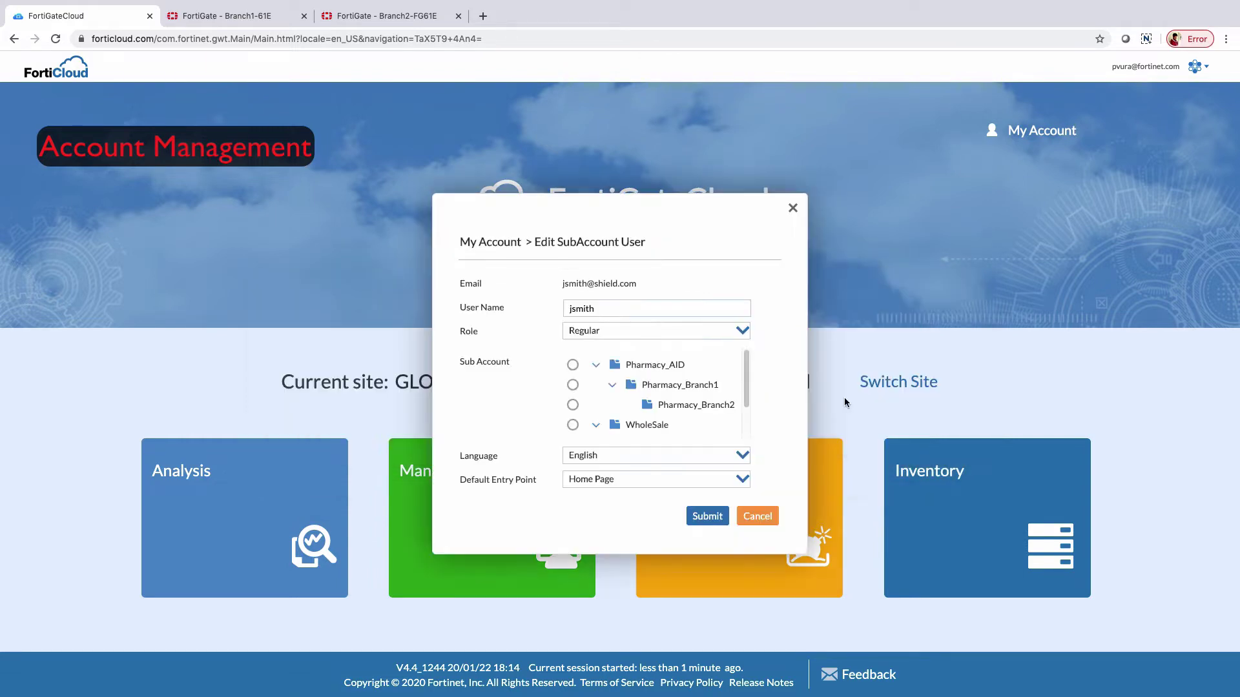
left_click_drag(750, 375, 750, 401)
left_click(573, 423)
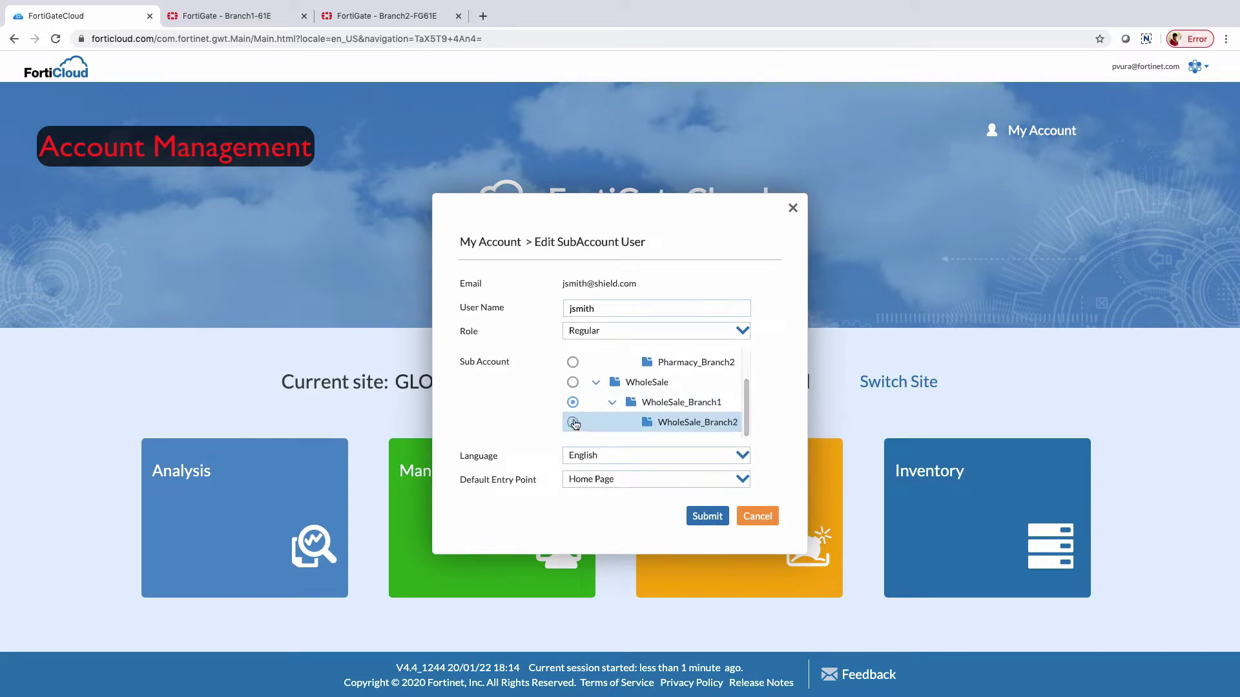
left_click(631, 482)
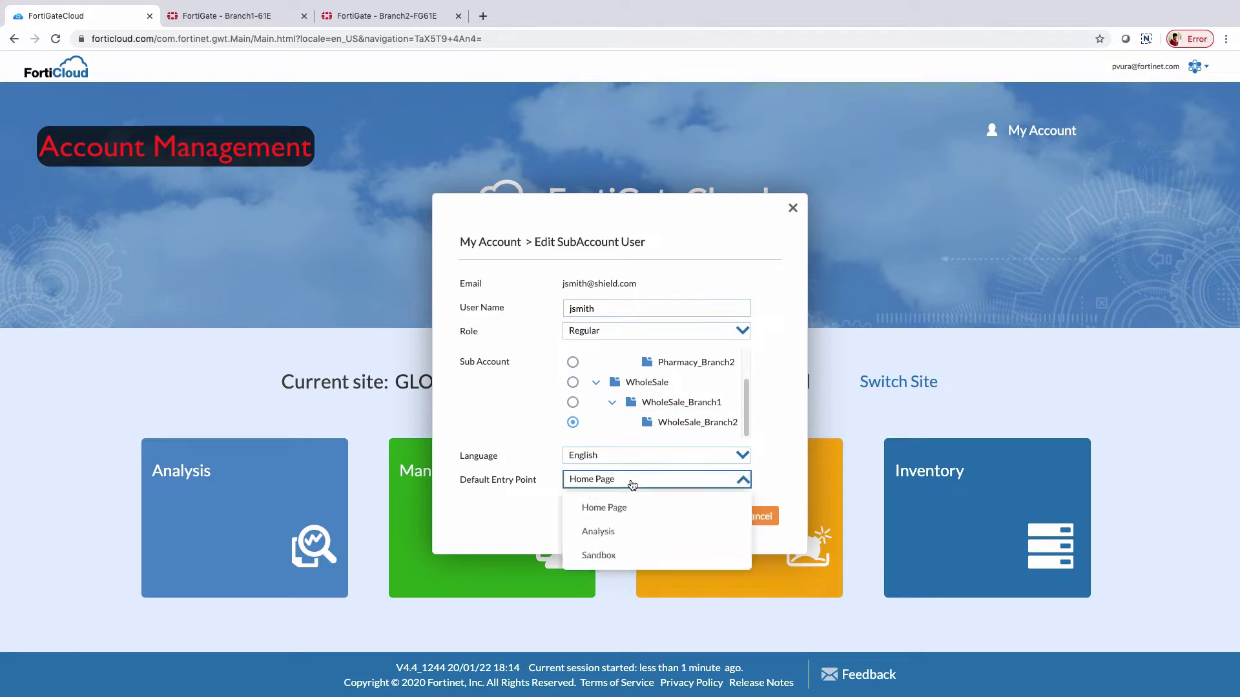
left_click(633, 506)
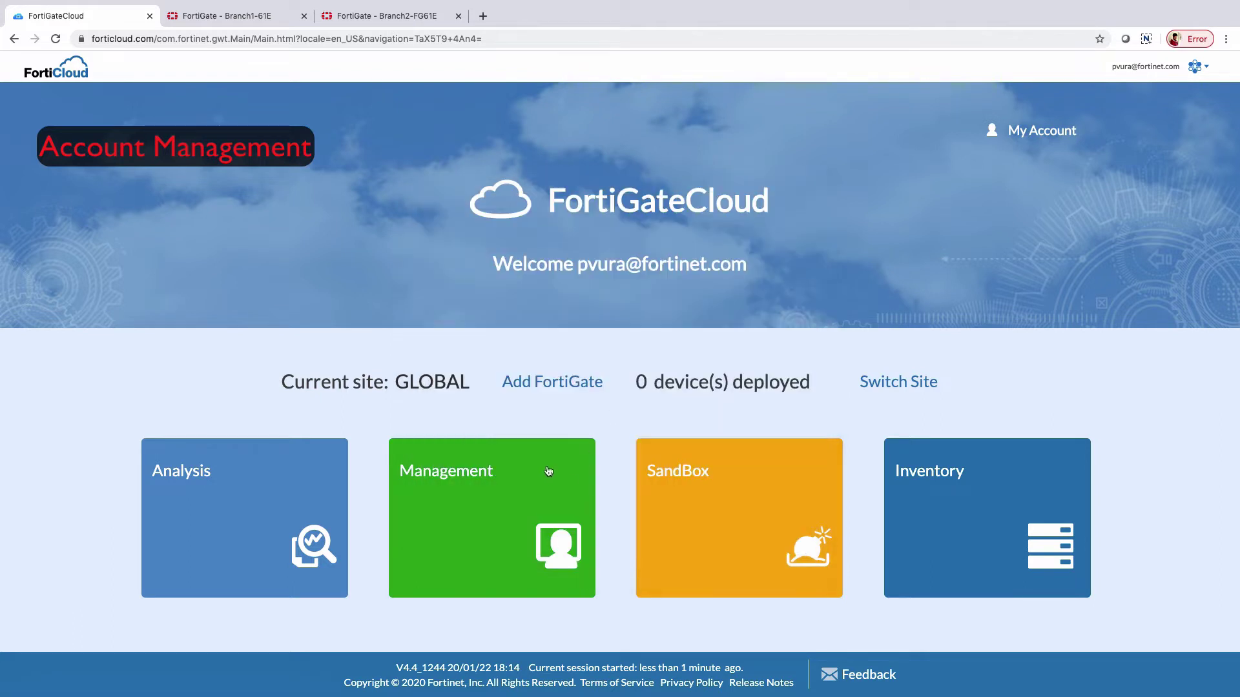
Step: Open Management and expand Pharmacy_AID, WholeSale and their branch sub-account folders
left_click(522, 473)
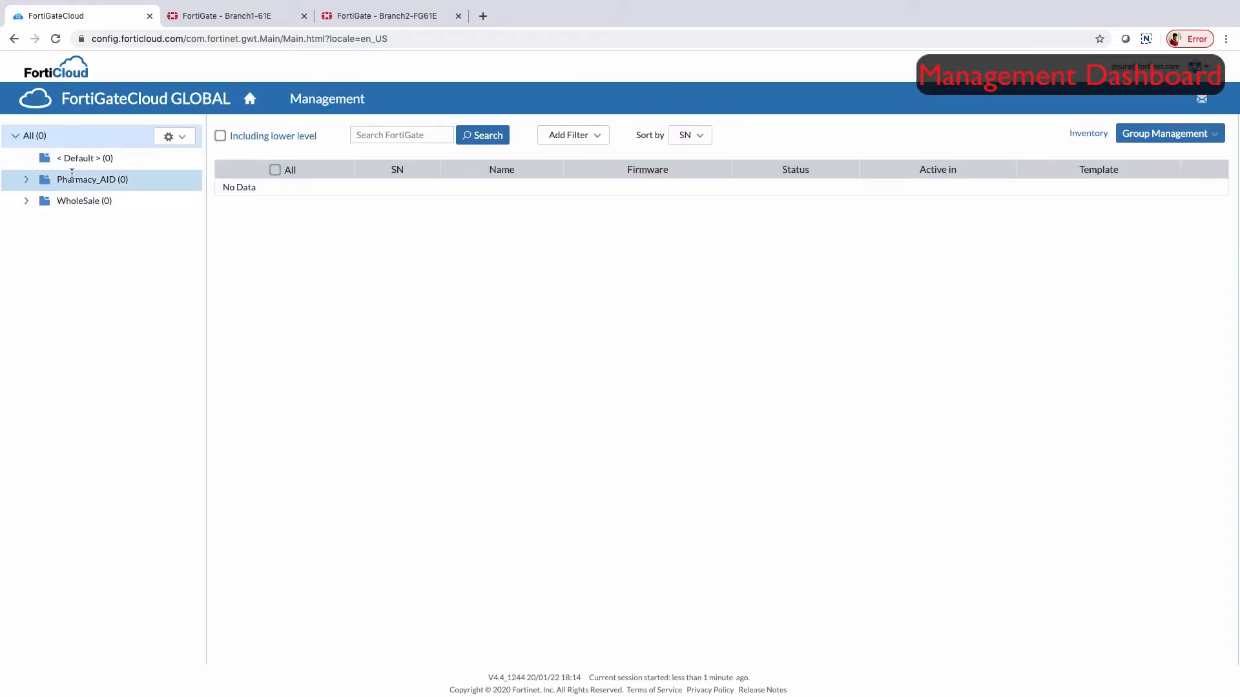
left_click(27, 180)
left_click(26, 223)
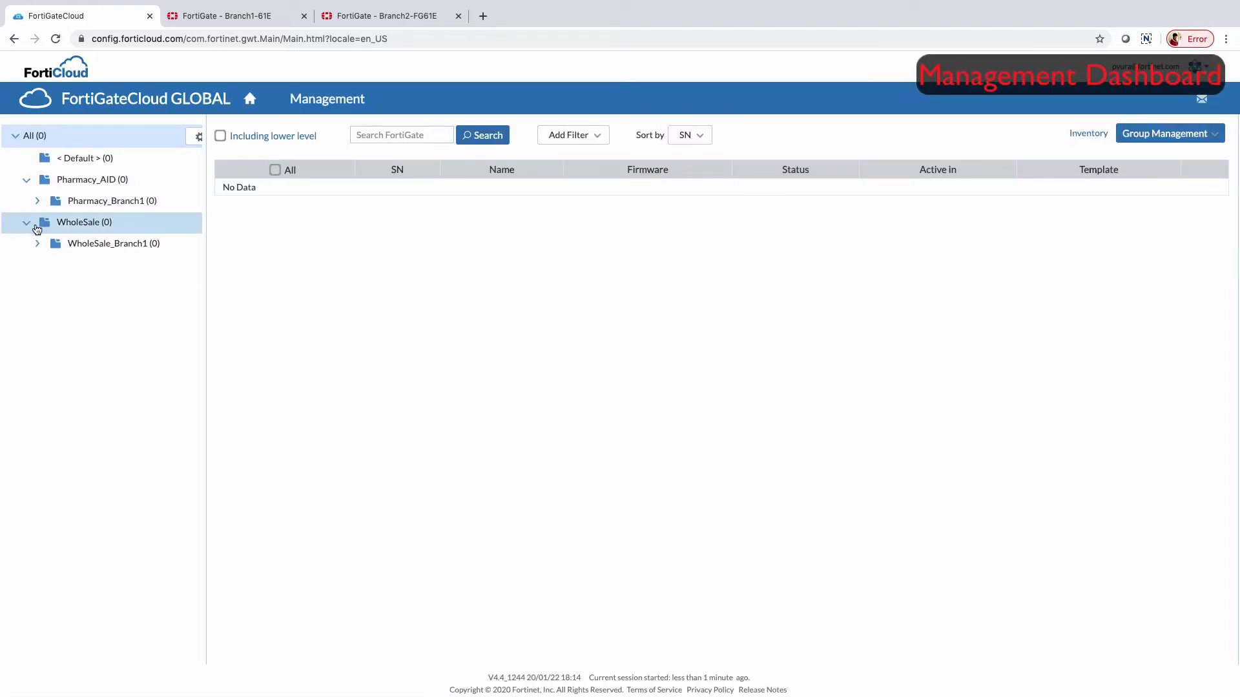
left_click(37, 201)
left_click(39, 266)
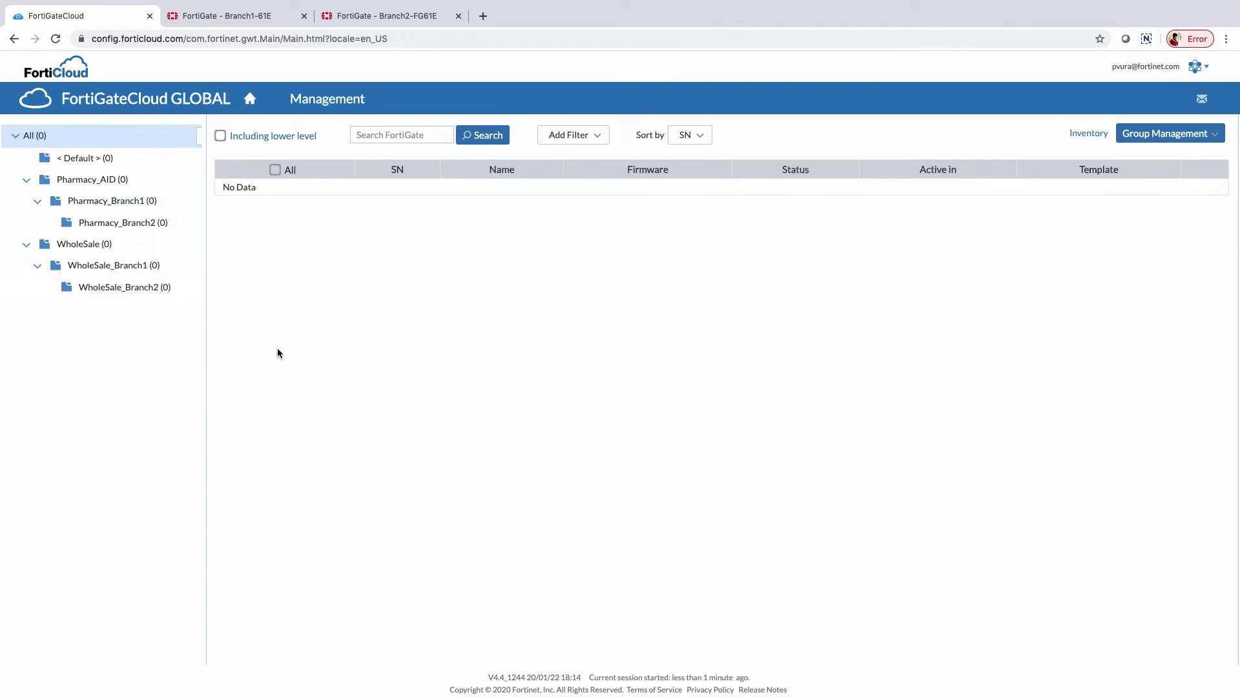
Step: Check Pharmacy_AID's action menu, then switch to the Branch1-61E FortiGate's settings
left_click(165, 180)
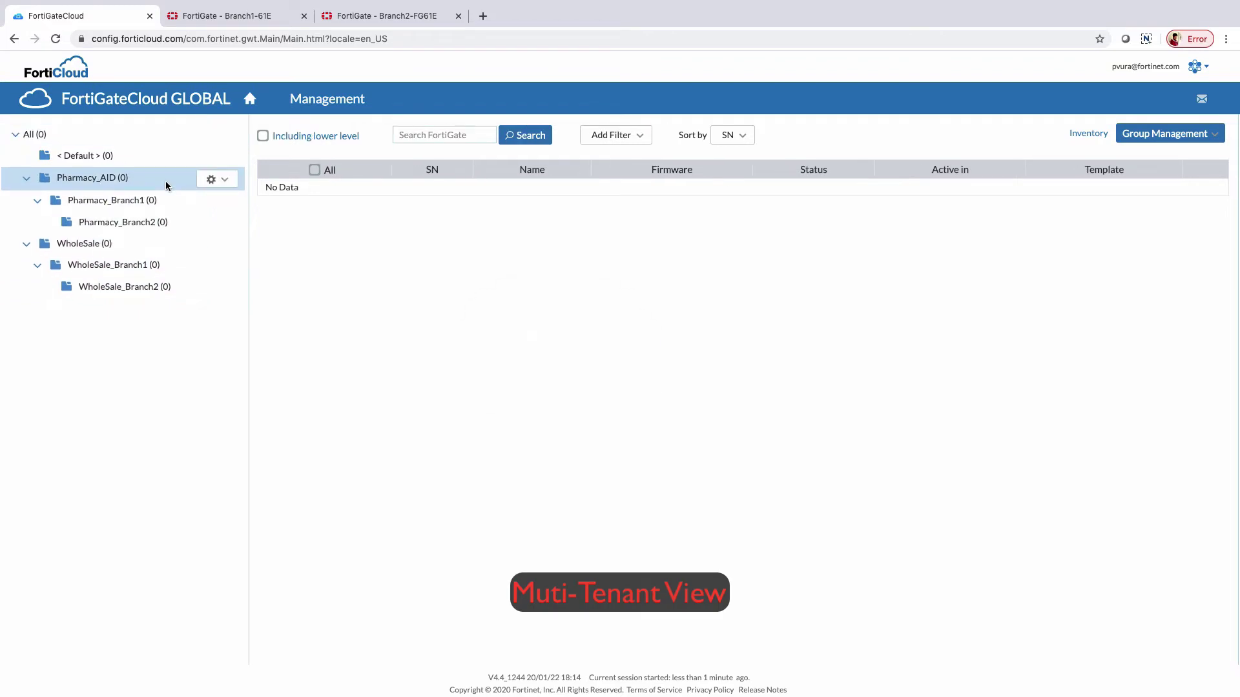
left_click(226, 181)
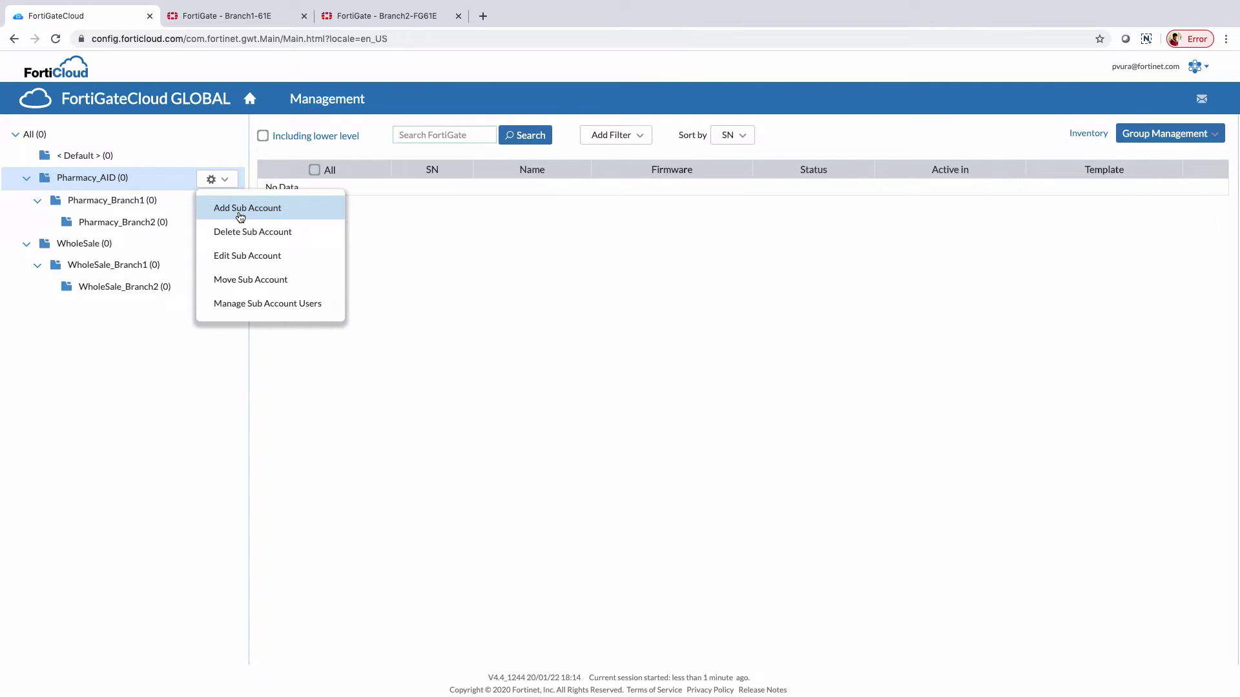
left_click(488, 251)
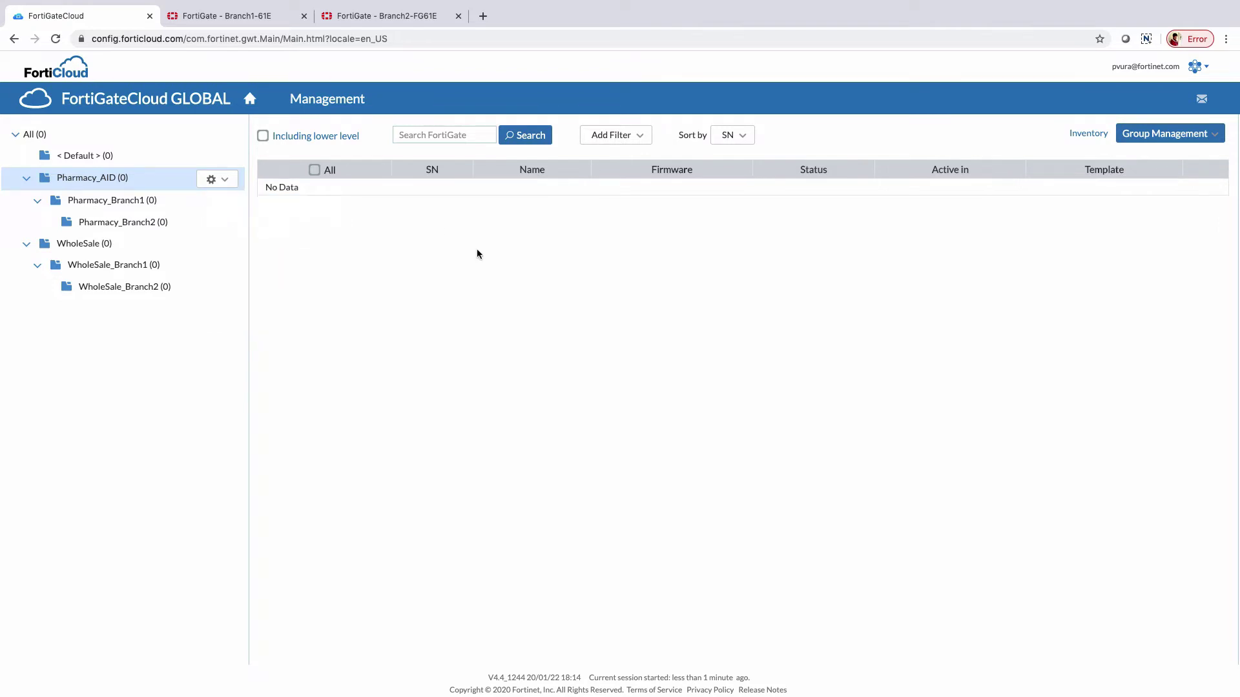
left_click(243, 14)
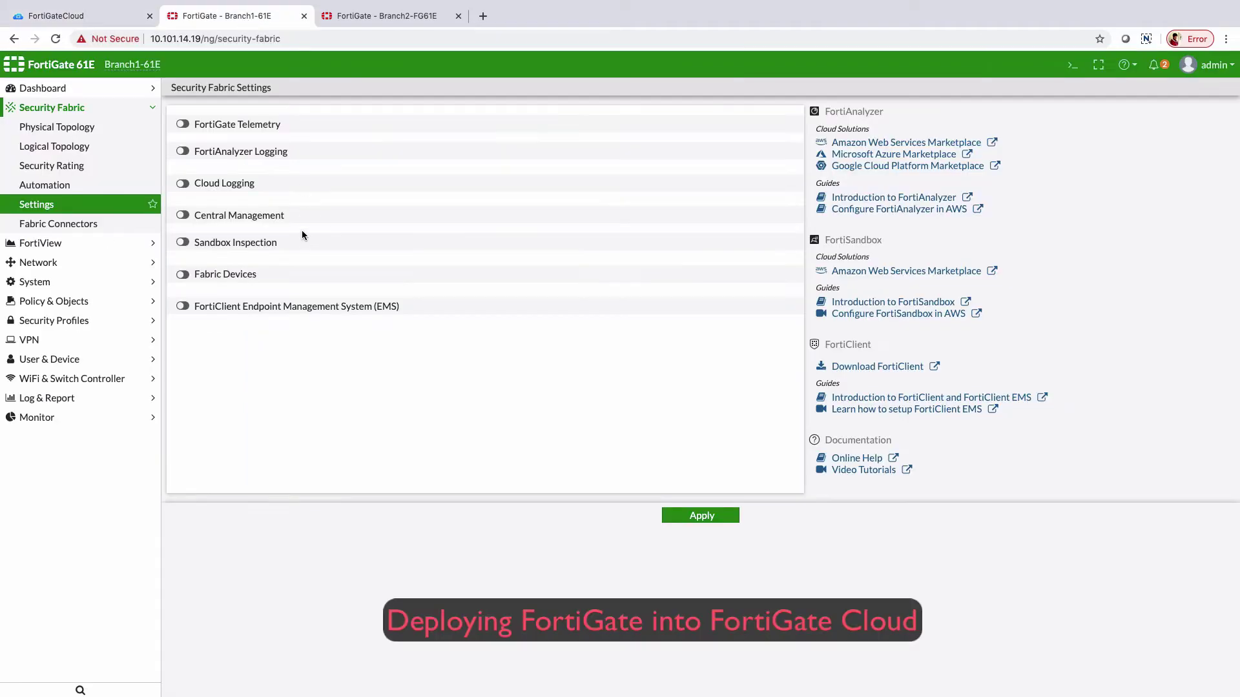
Step: Enable Central Management and activate FortiGate Cloud using the account password
left_click(185, 216)
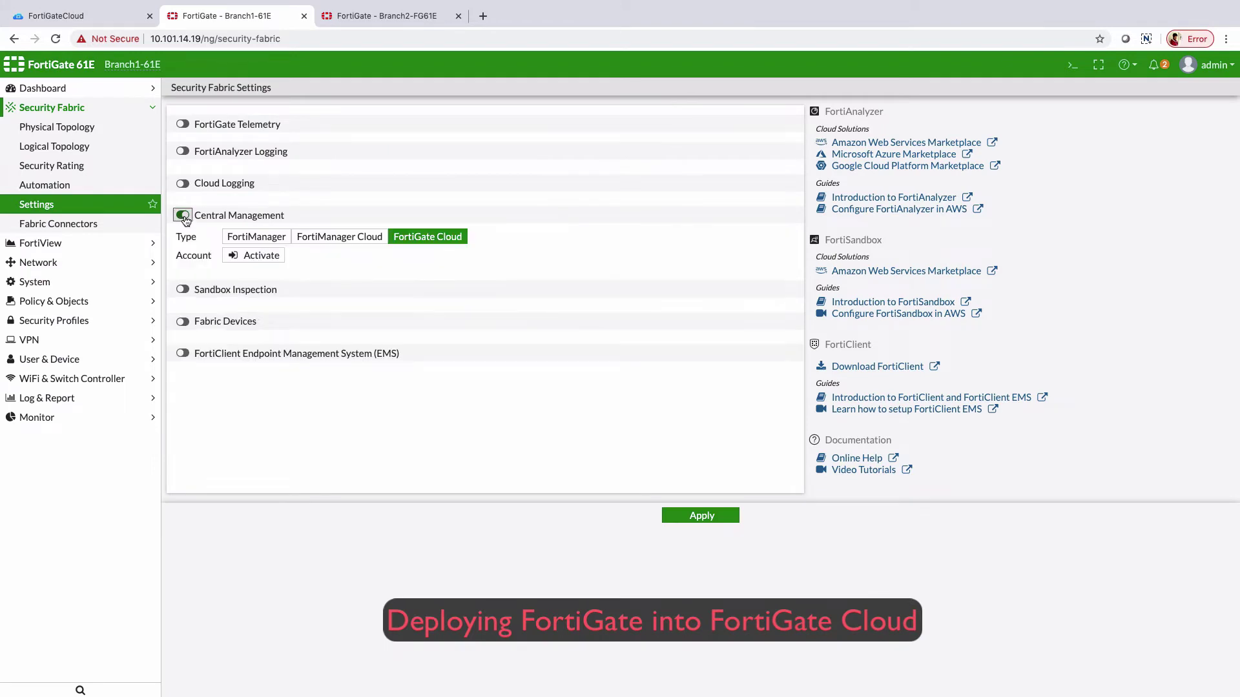
left_click(253, 256)
left_click(733, 189)
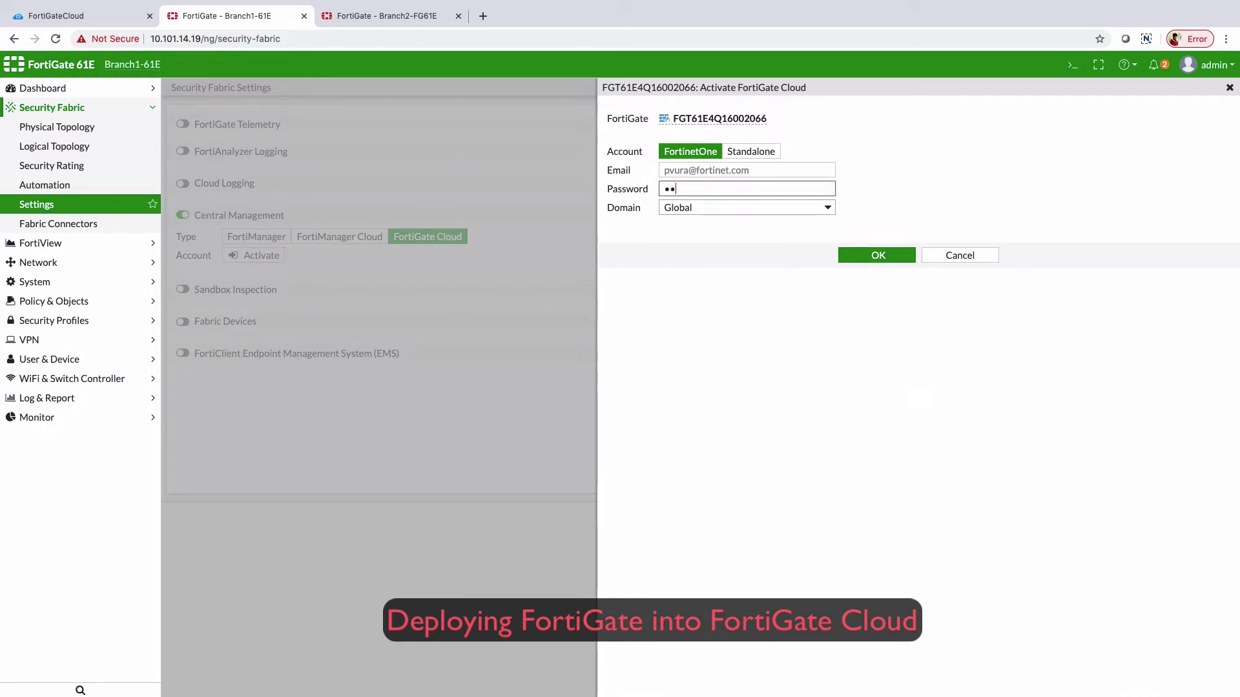
type("•••••••••")
left_click(873, 252)
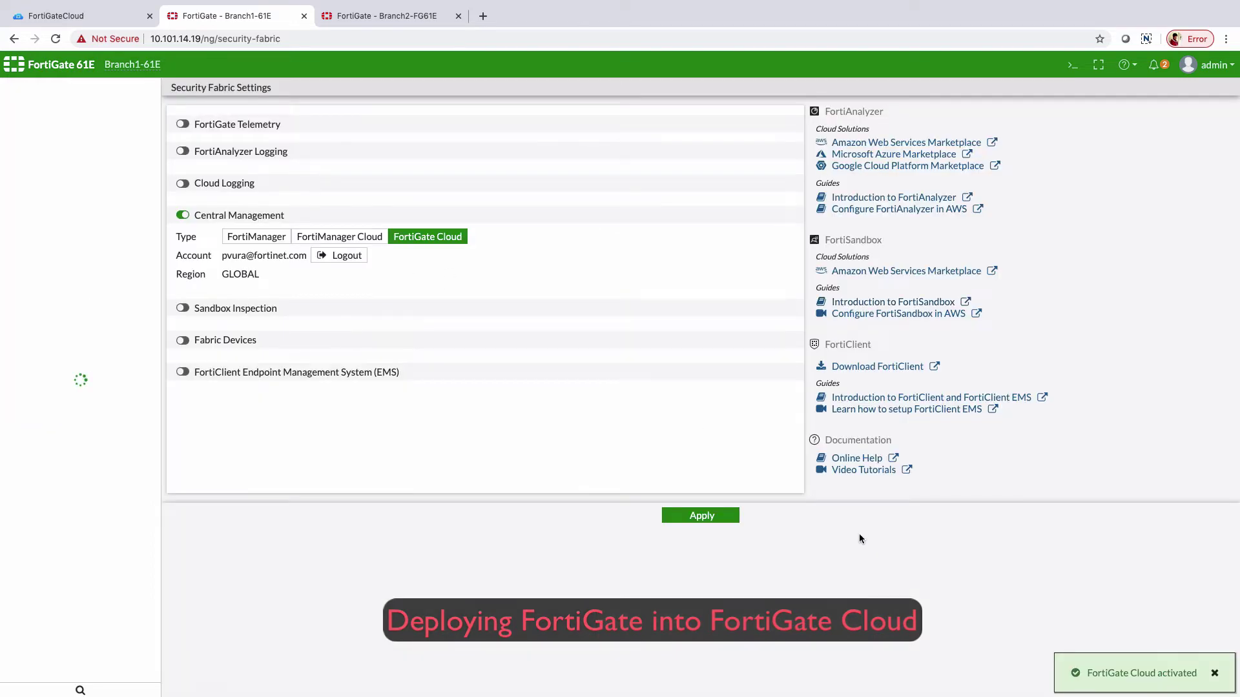
Step: Enable Cloud Logging to FortiGate Cloud in real time and apply the settings
left_click(181, 185)
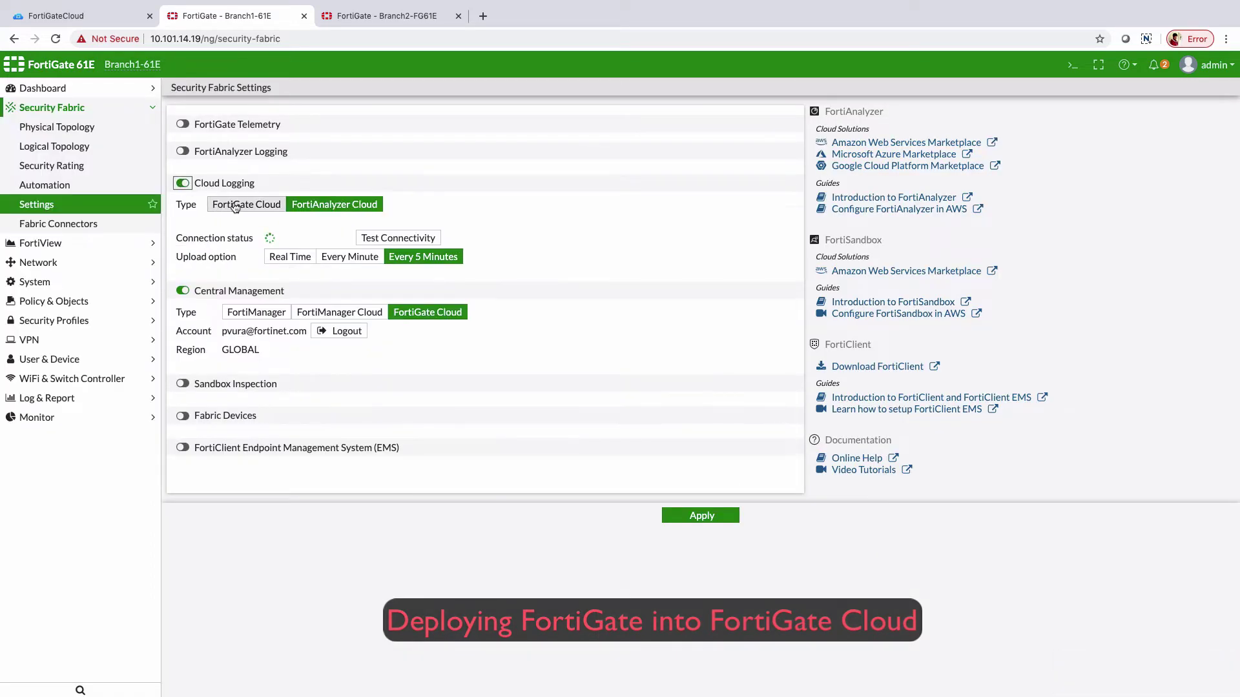
left_click(235, 206)
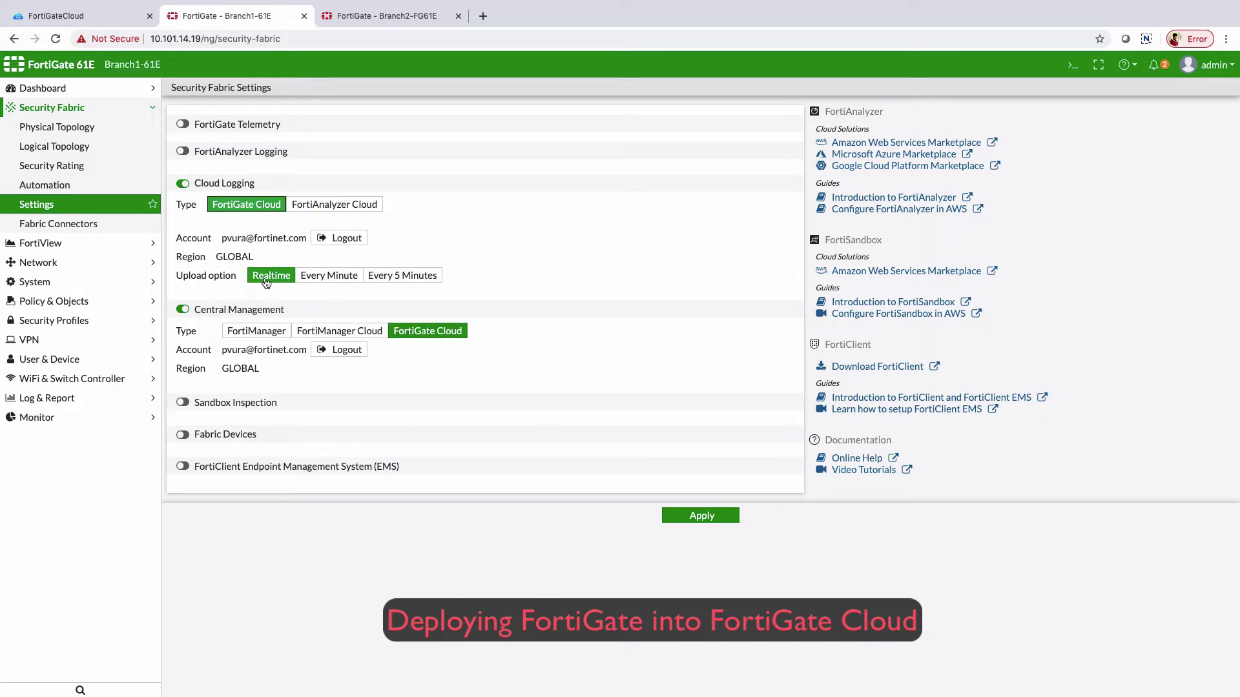
left_click(684, 516)
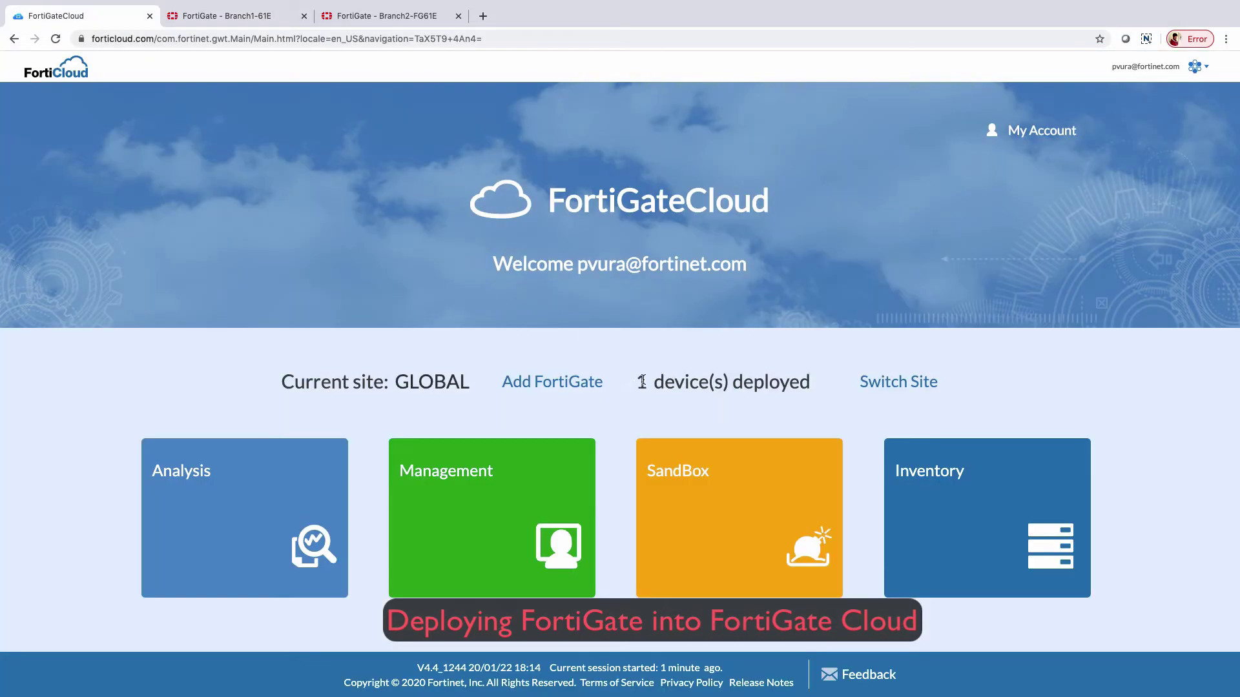
Step: Move the new FortiGate from the Default folder to Pharmacy_Branch1, including its history
left_click(544, 473)
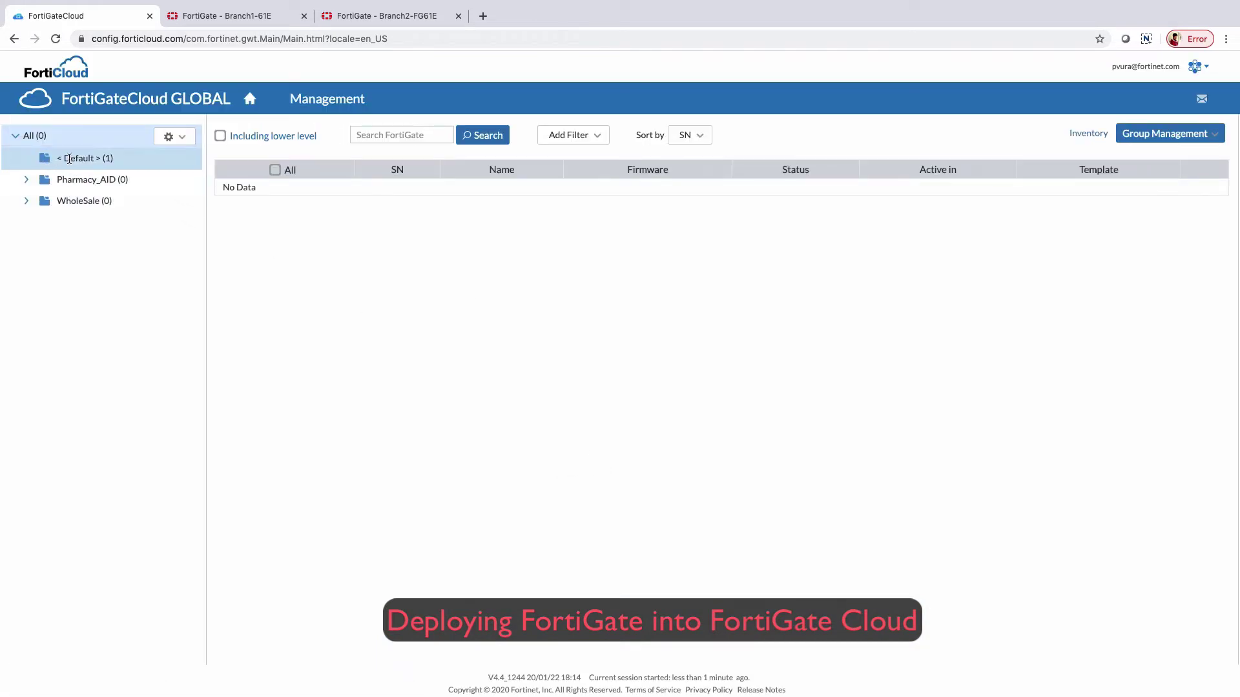
left_click(69, 159)
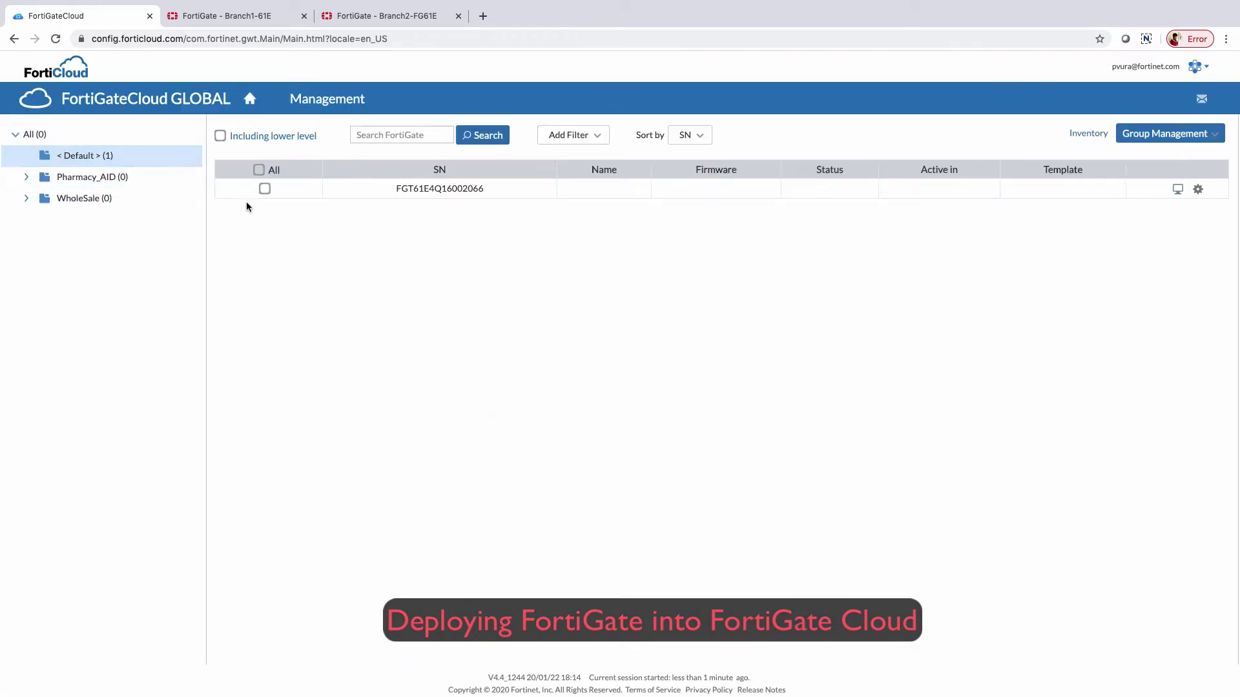
left_click(265, 189)
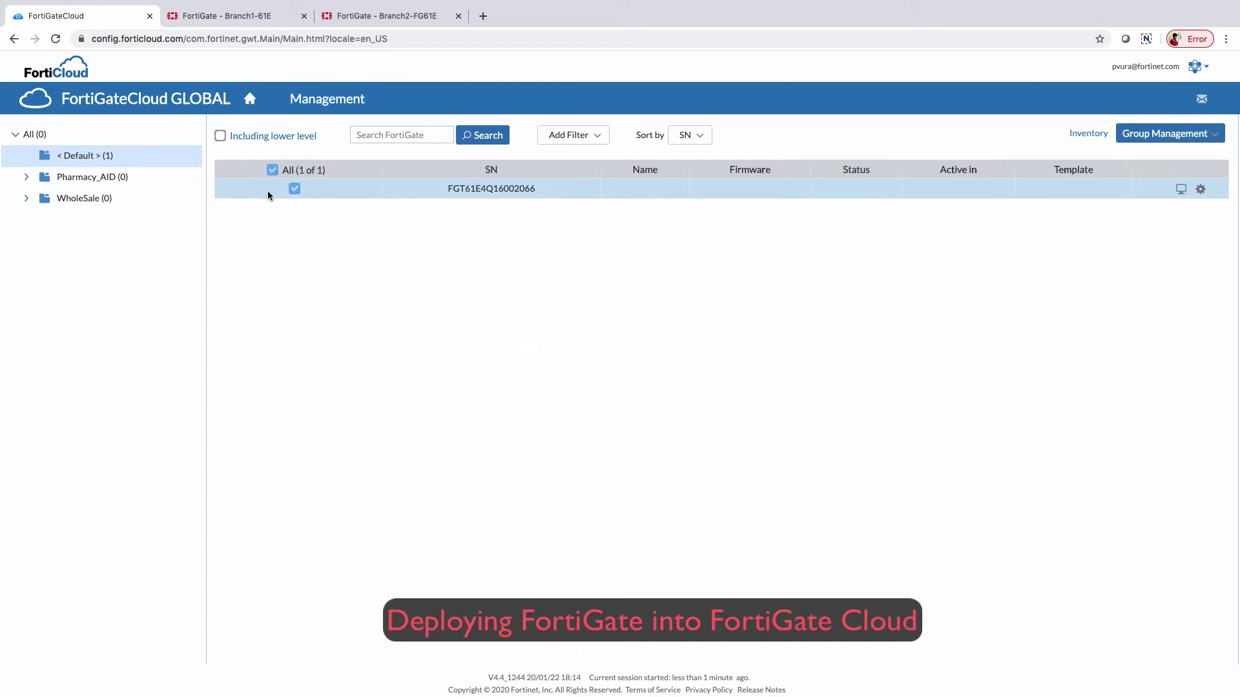
left_click(1204, 187)
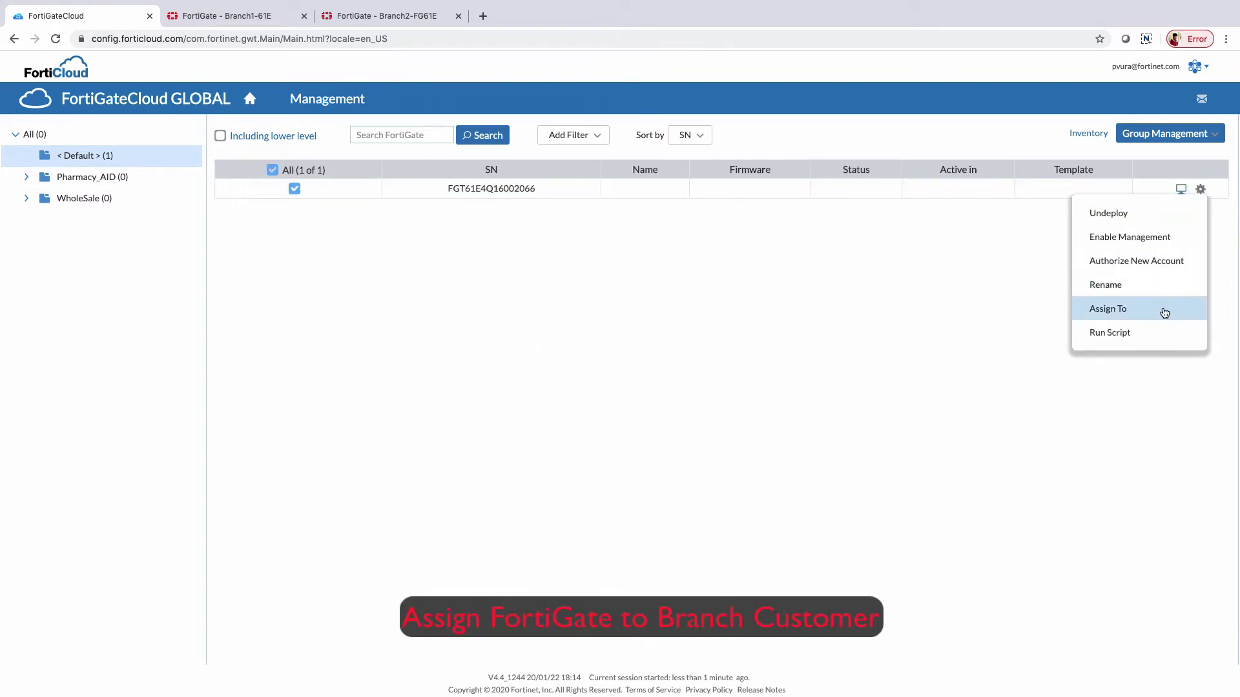
left_click(1107, 308)
left_click(630, 356)
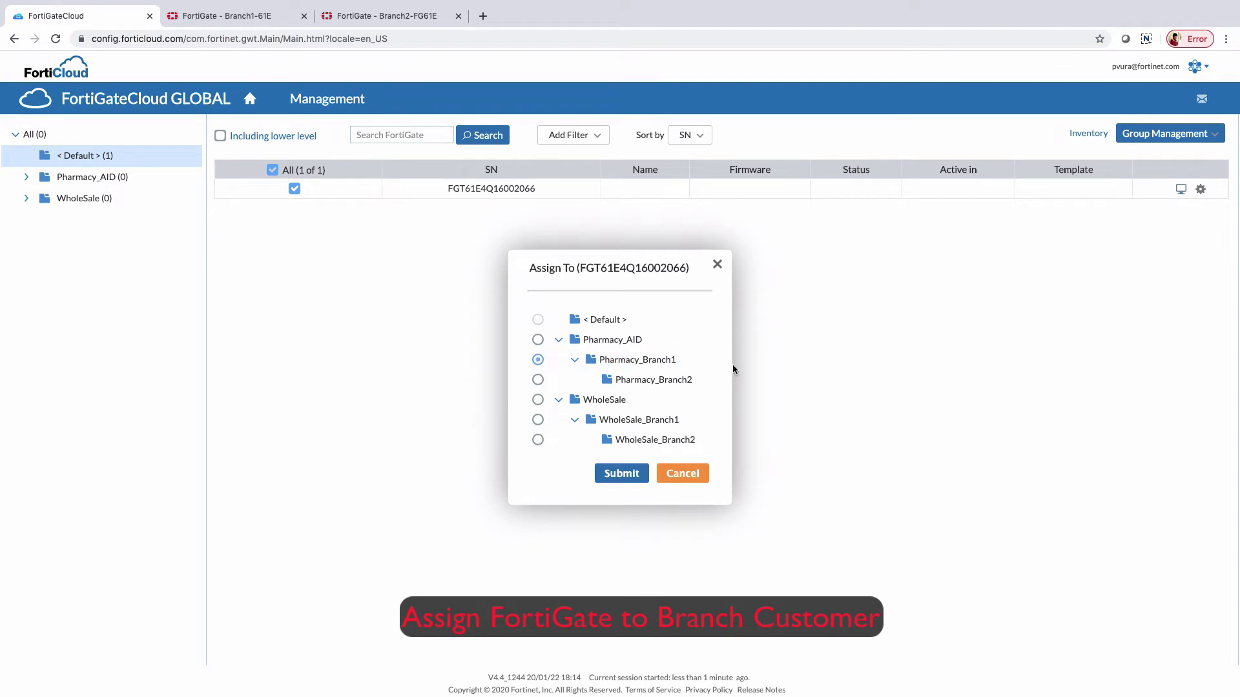
left_click(634, 473)
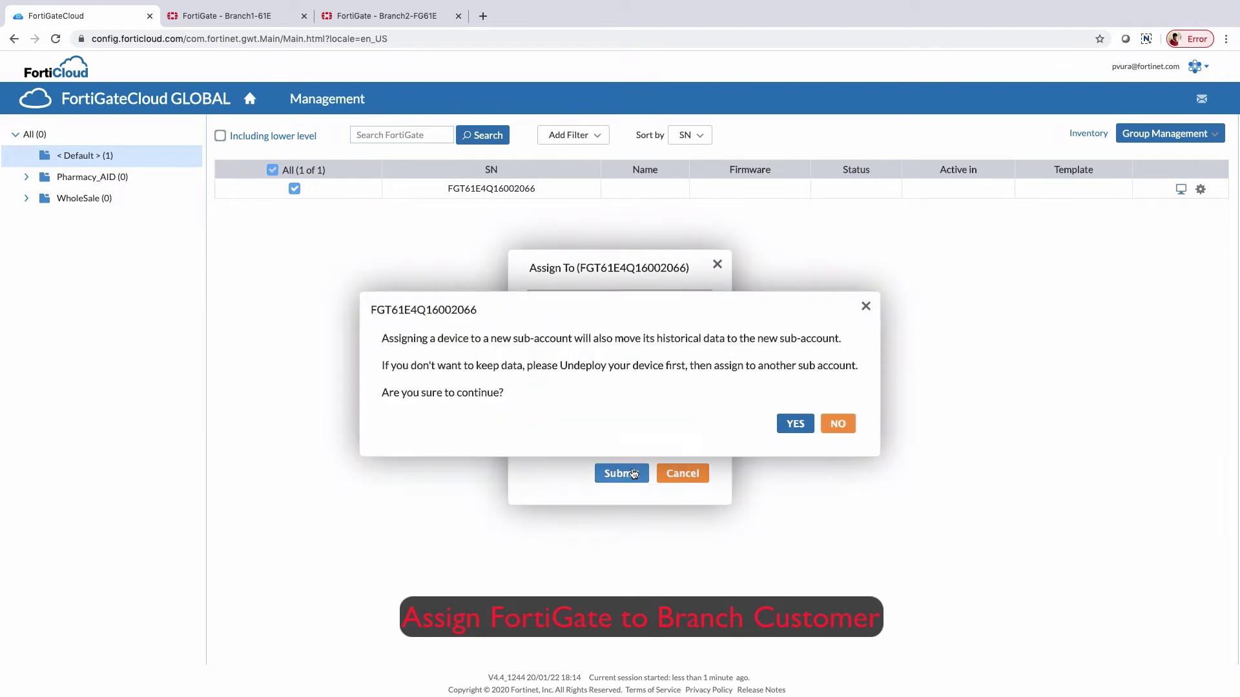
left_click(796, 423)
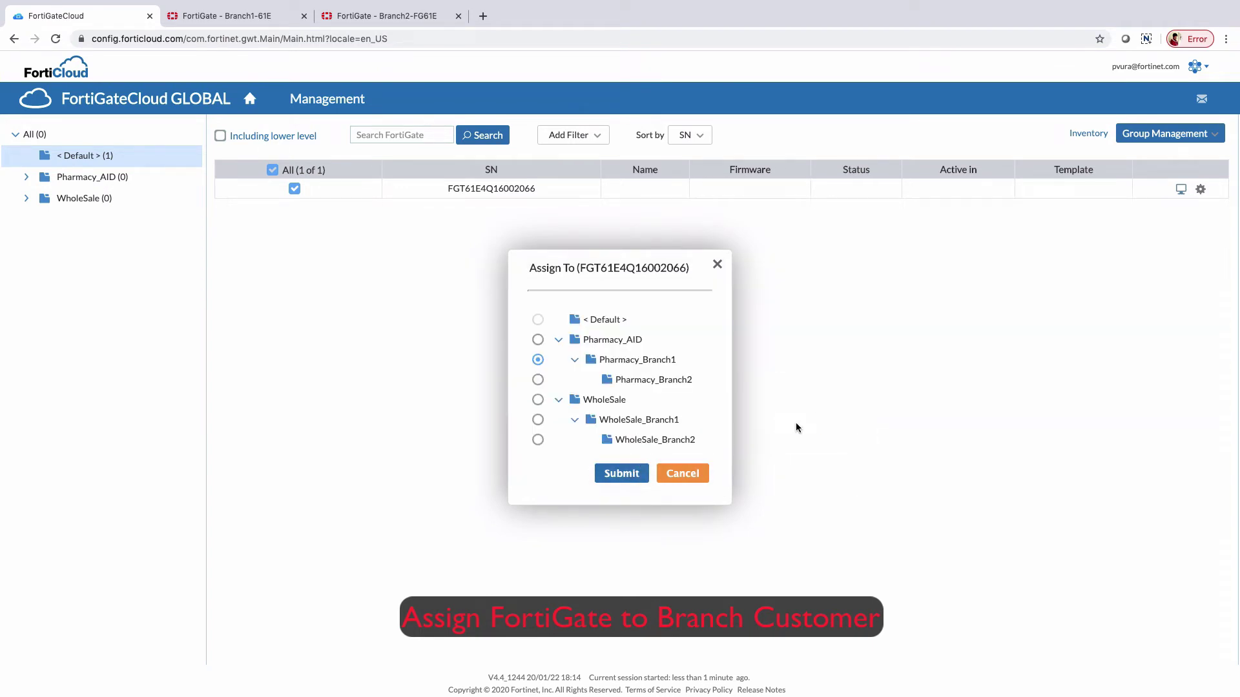
Step: Enable management for the FortiGate listed under Pharmacy_AID > Pharmacy_Branch1
left_click(91, 177)
left_click(26, 177)
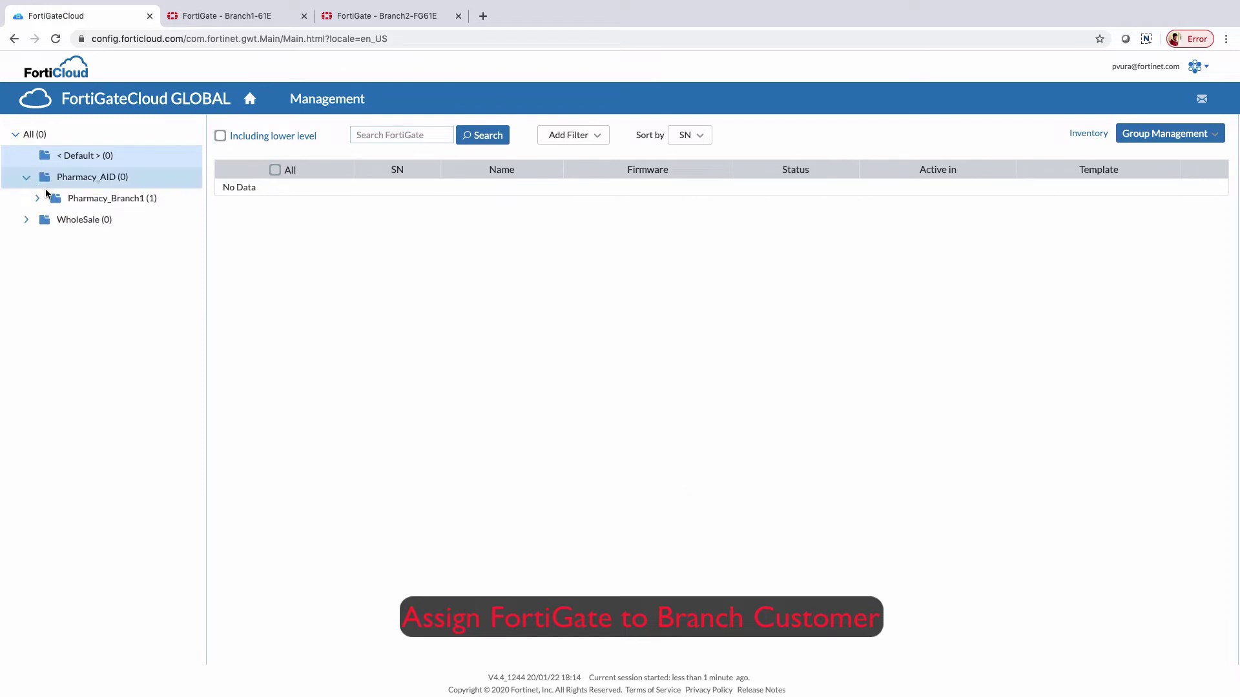
left_click(103, 198)
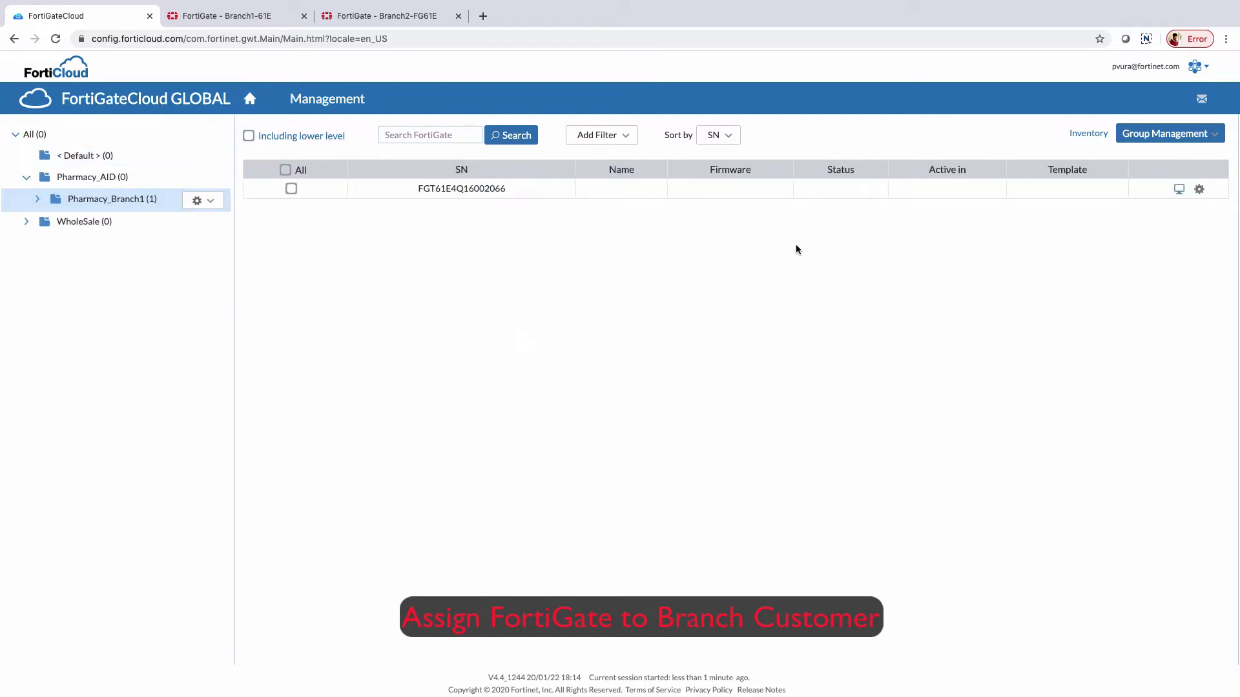
left_click(1199, 189)
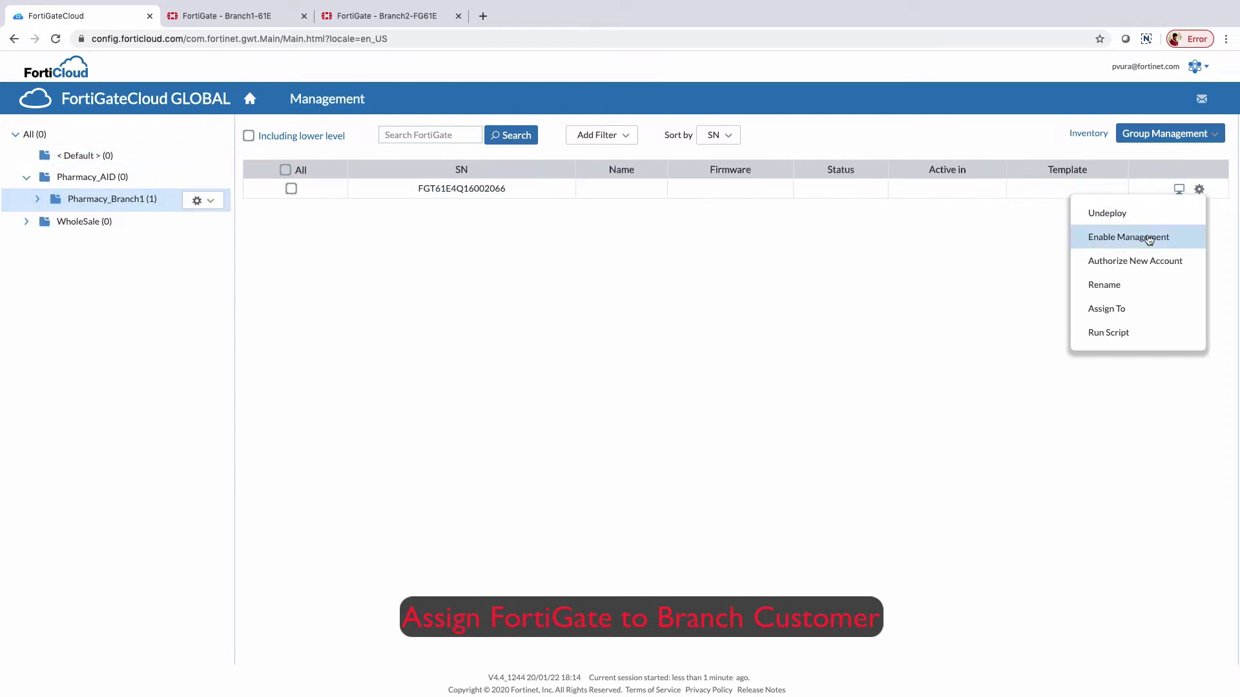
left_click(1148, 239)
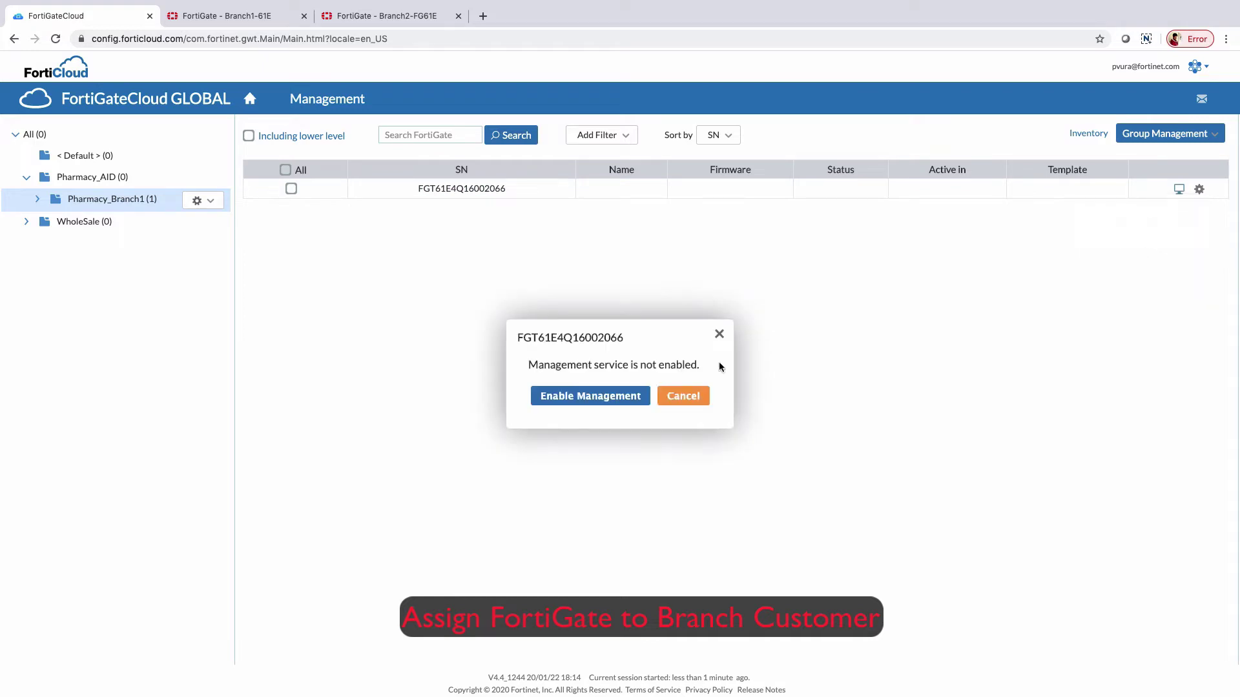
left_click(583, 399)
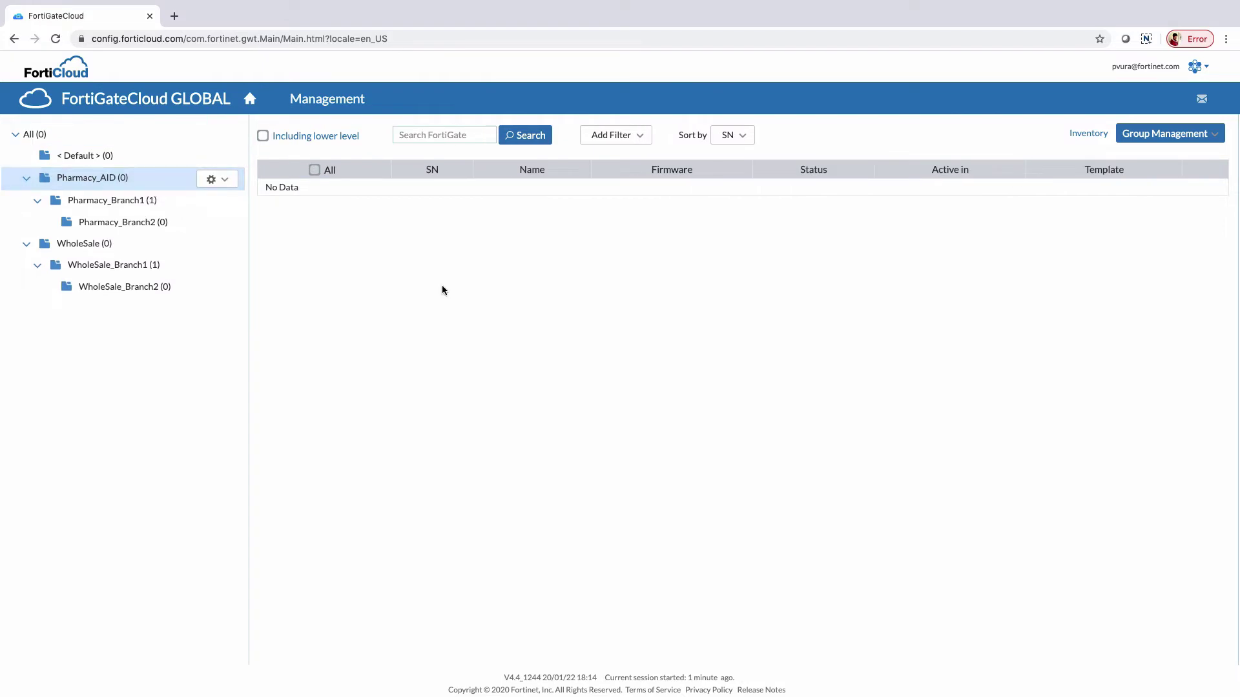
Step: Look over the offline templates, then return to Branch1-61E in Pharmacy_Branch1
left_click(1166, 134)
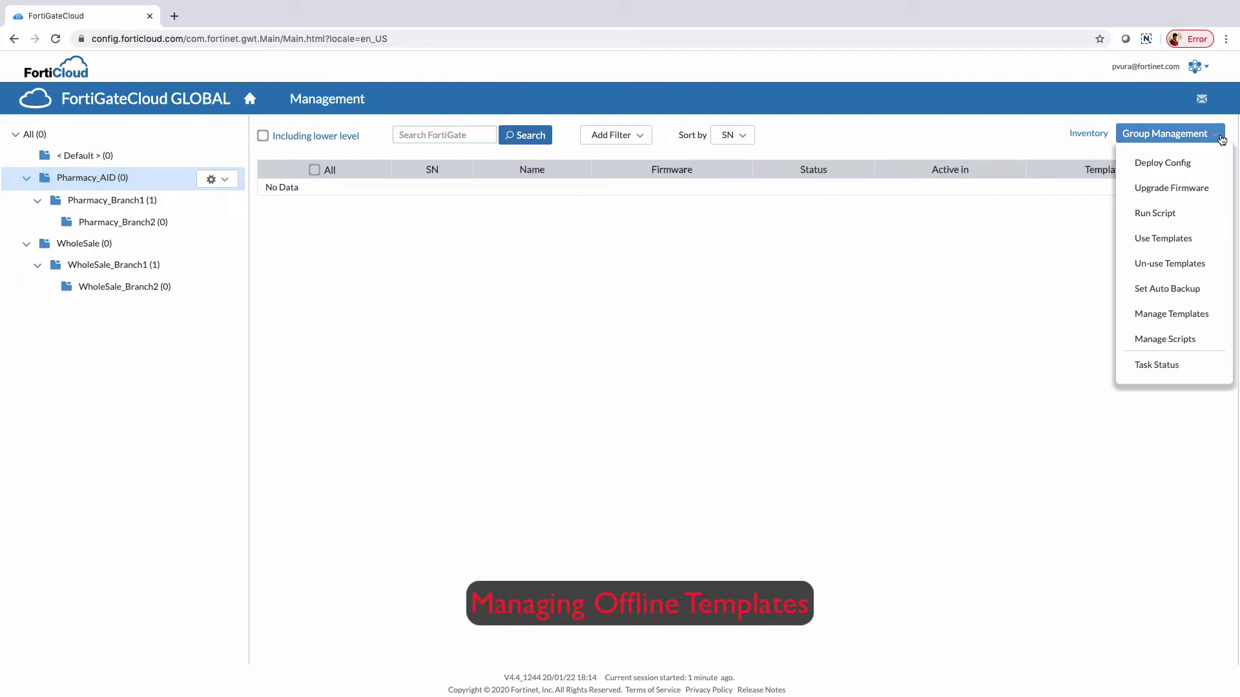
left_click(1193, 314)
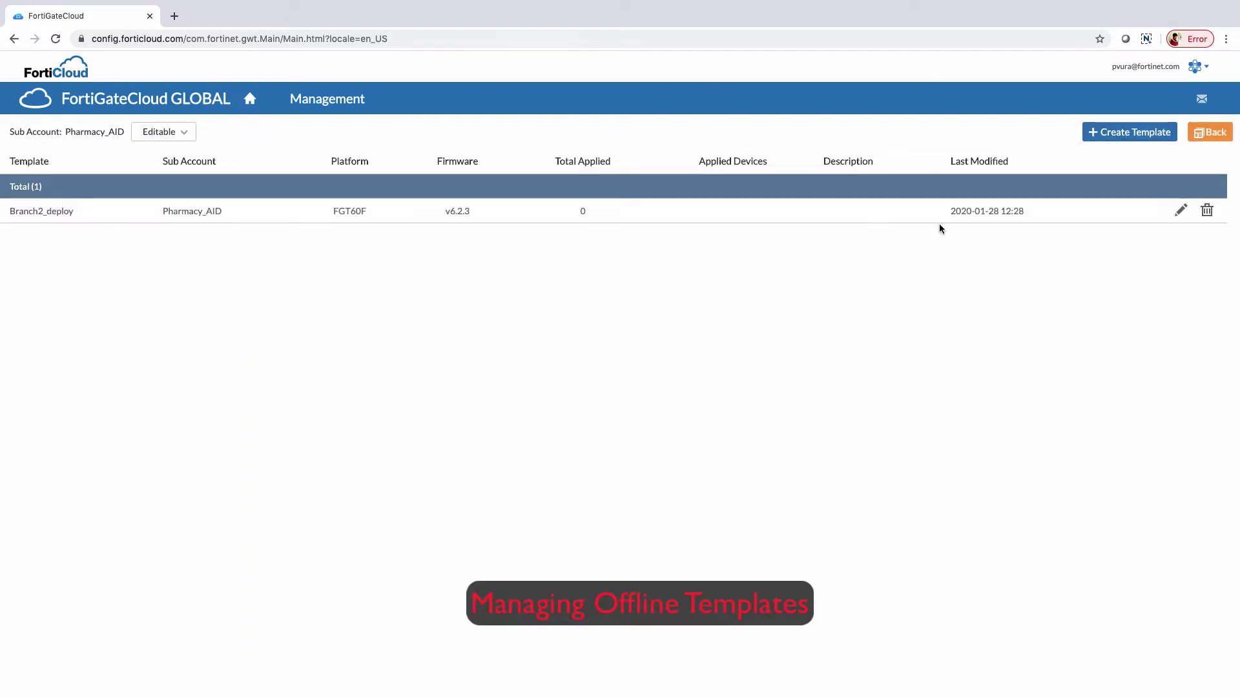
left_click(251, 99)
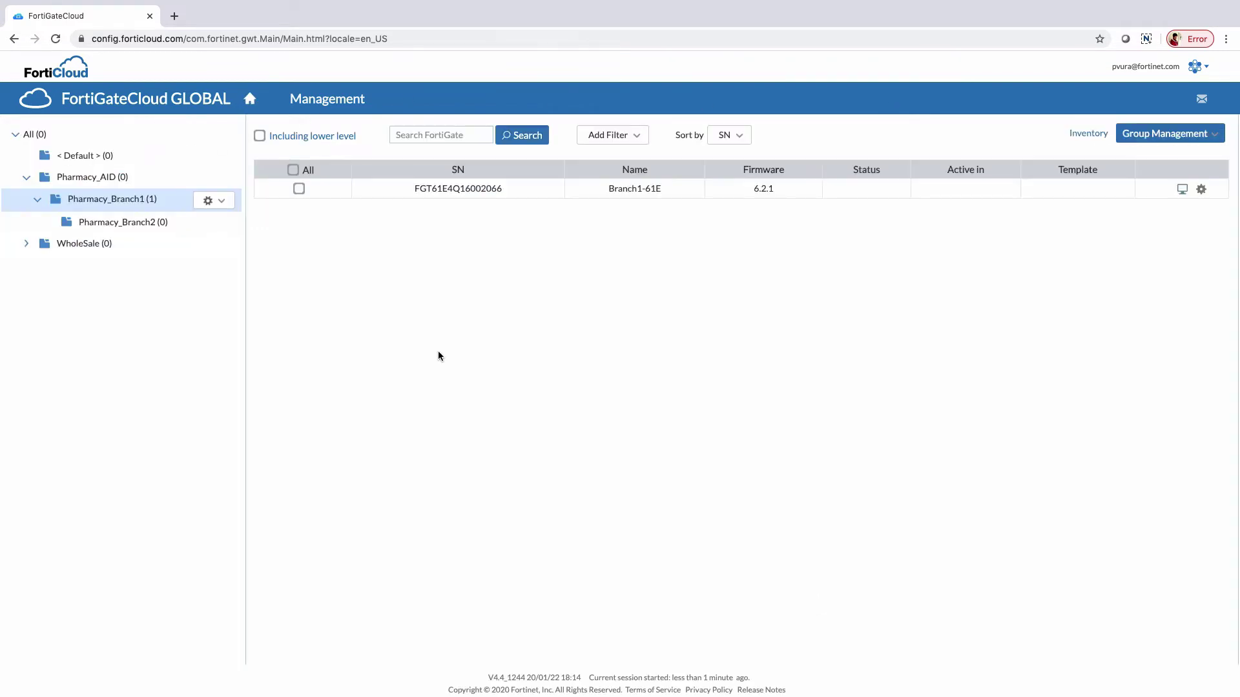
left_click(471, 191)
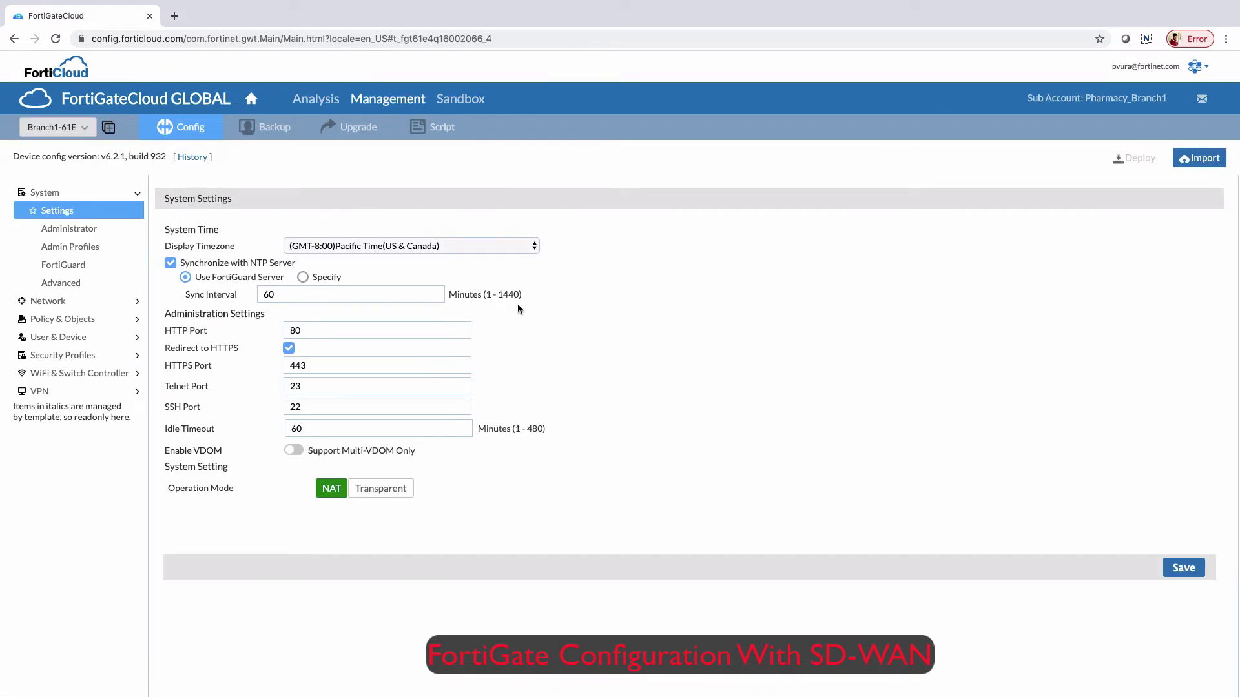
Step: Add a wan2 member interface to Branch1-61E's SD-WAN settings
left_click(104, 301)
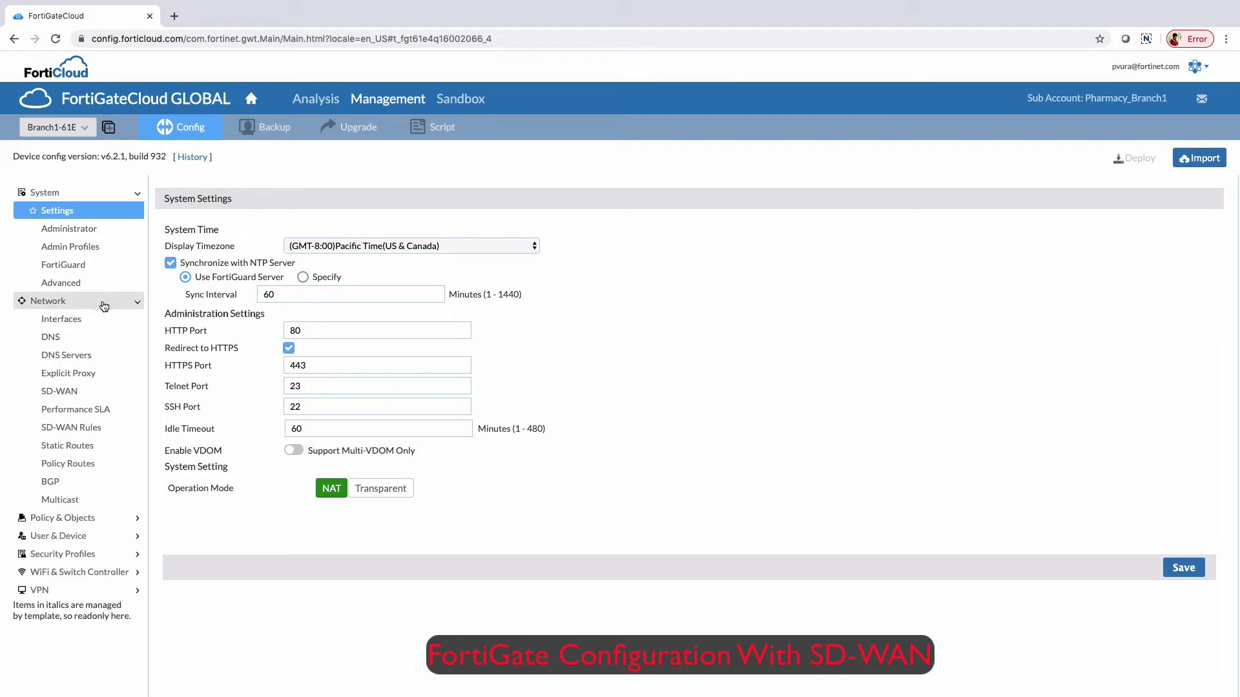
left_click(103, 319)
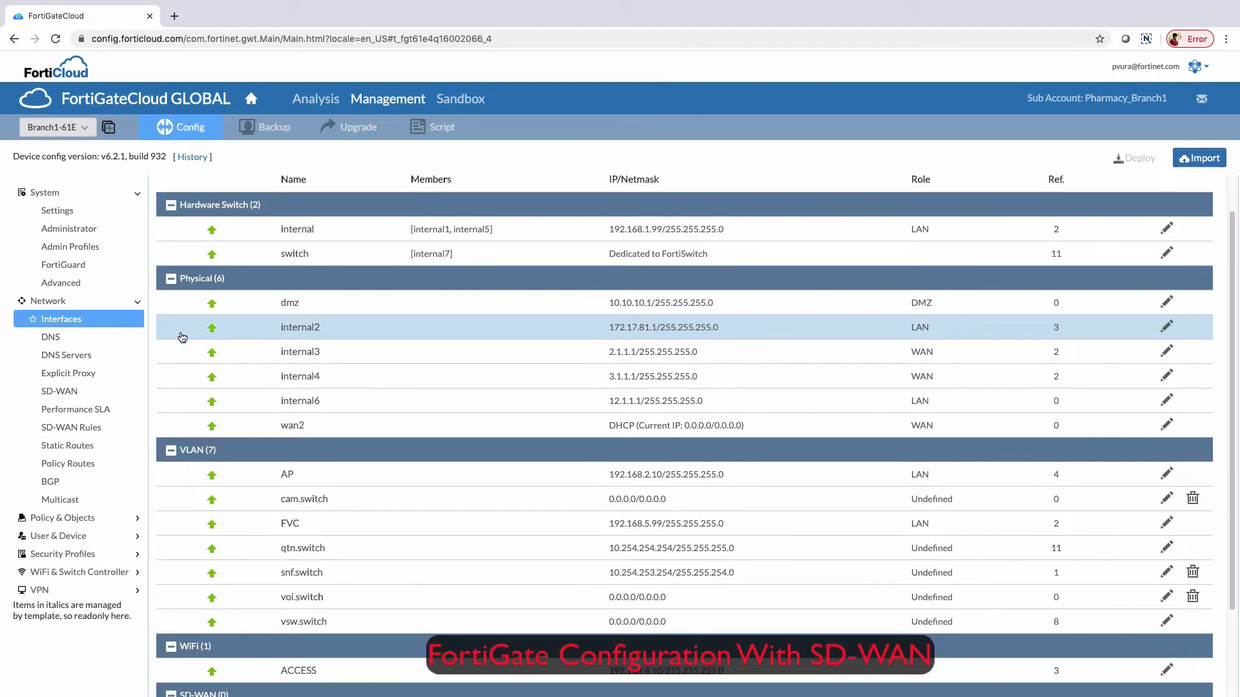
scroll(176, 333, "down", 2)
left_click(76, 392)
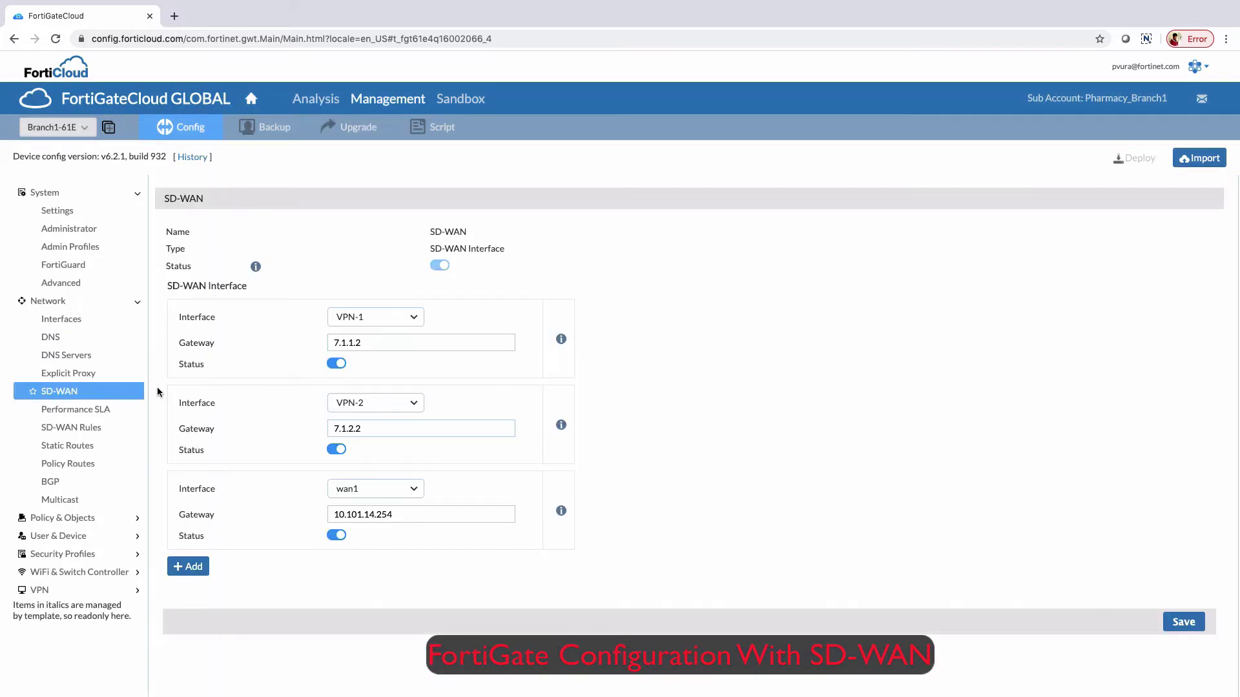
left_click(191, 568)
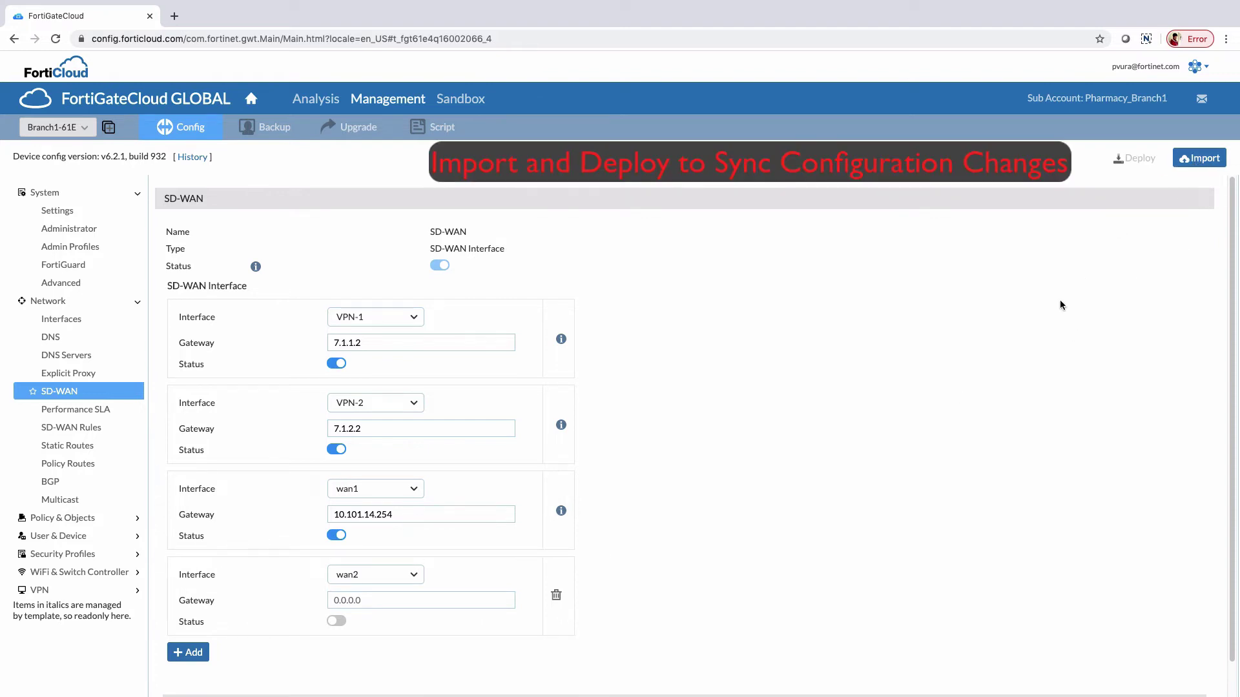
Step: Review the Performance SLA list and the SD-WAN rules
scroll(1032, 323, "down", 1)
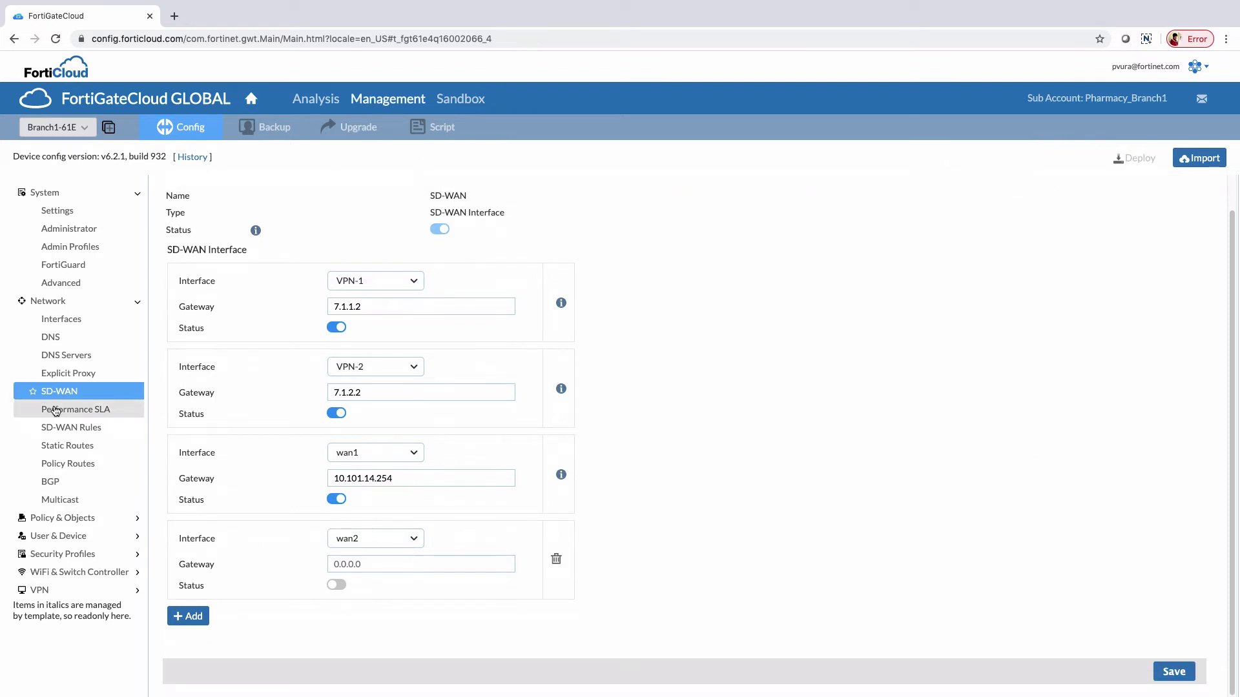
left_click(75, 411)
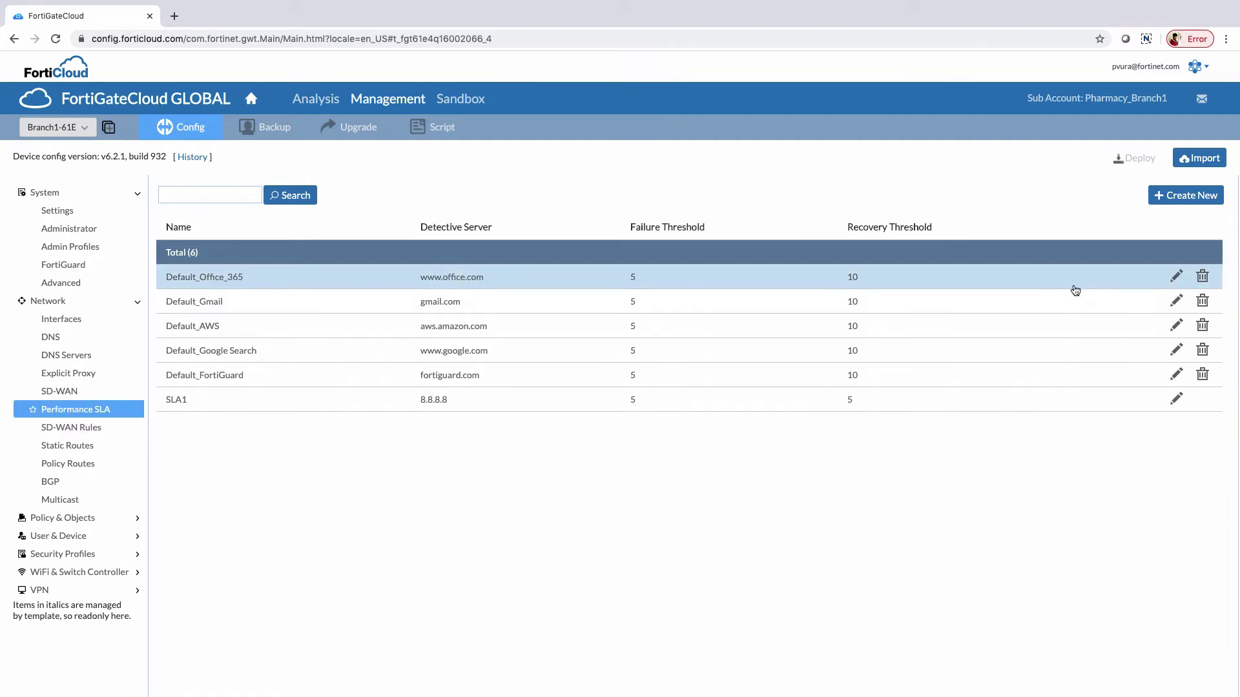
left_click(78, 428)
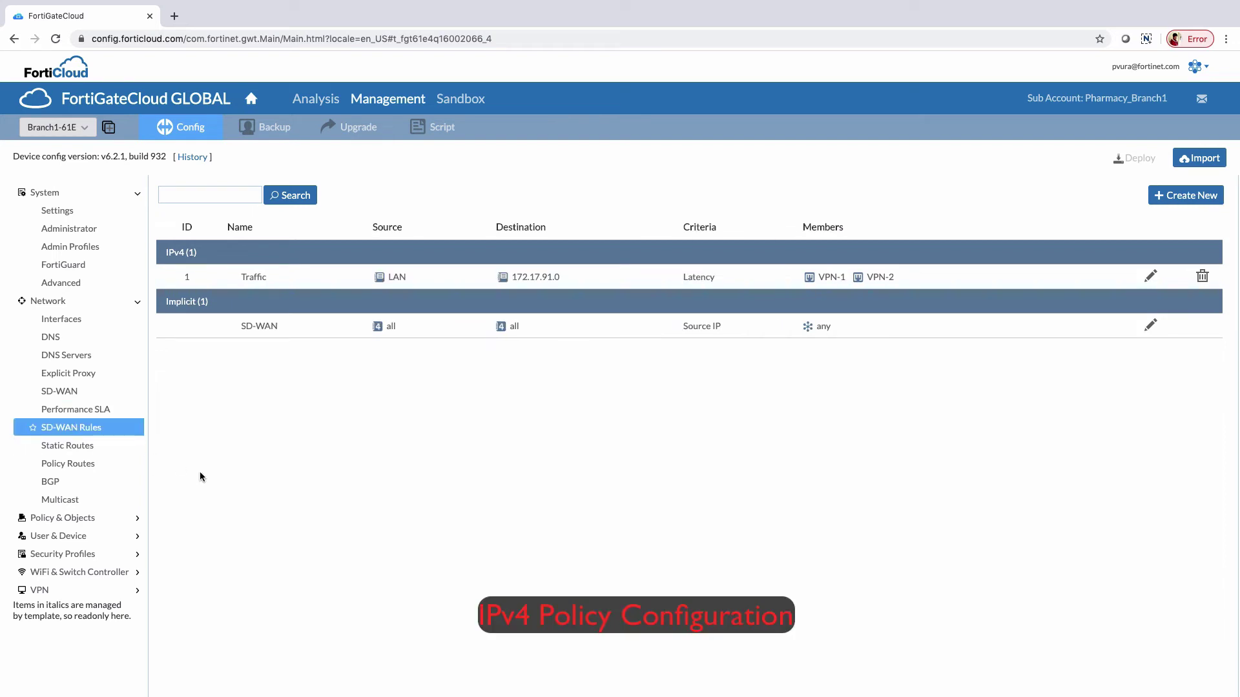
Step: View Branch1-61E's IPv4 policies under Policy & Objects
left_click(95, 522)
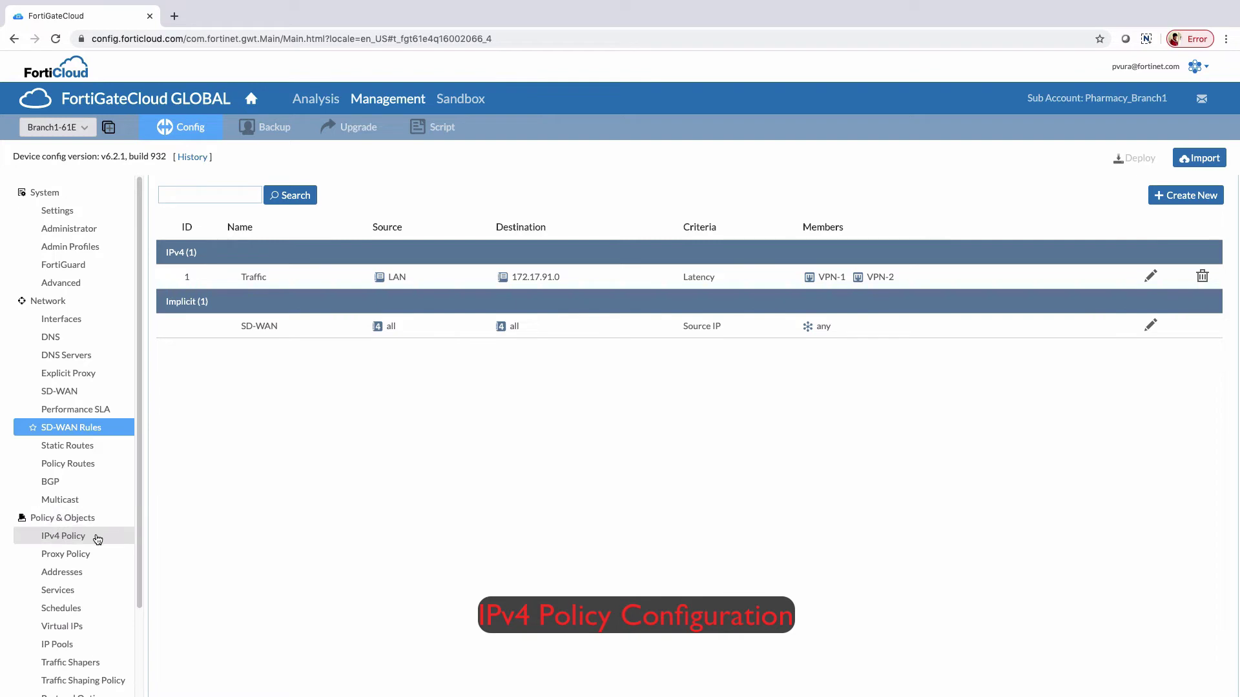
left_click(95, 536)
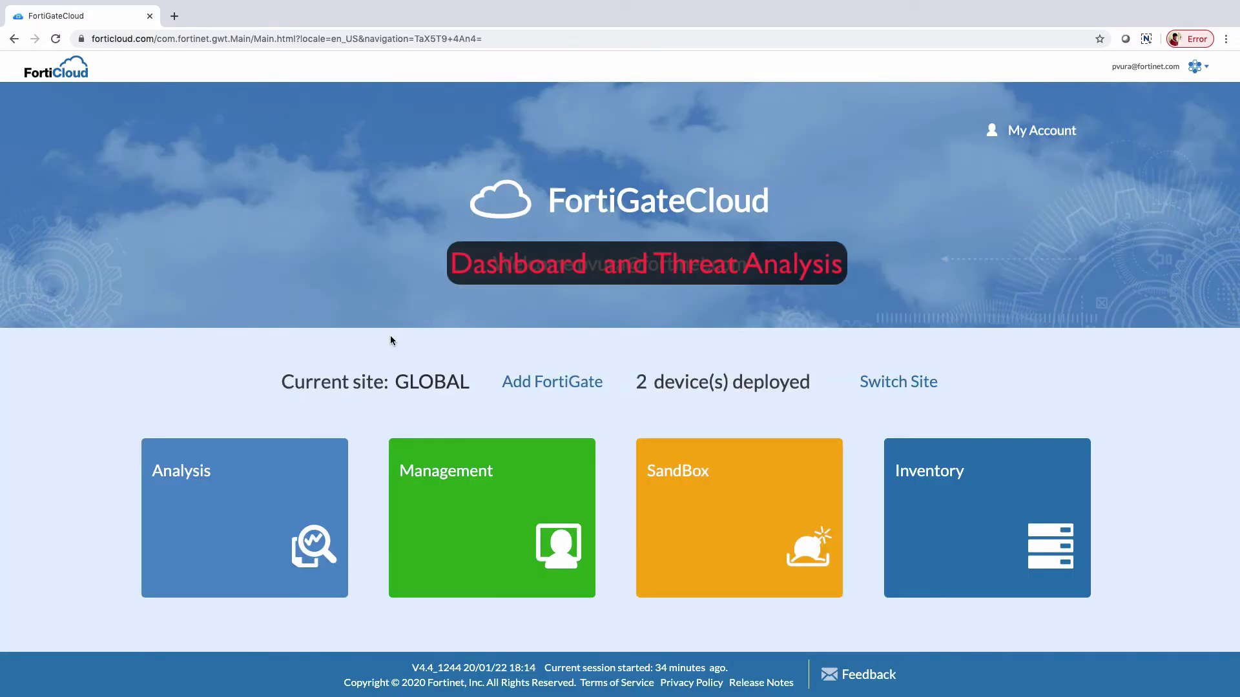
Step: Open Analysis and select the Pharmacy_AID > Pharmacy_Branch1 device's FortiView summary
left_click(294, 485)
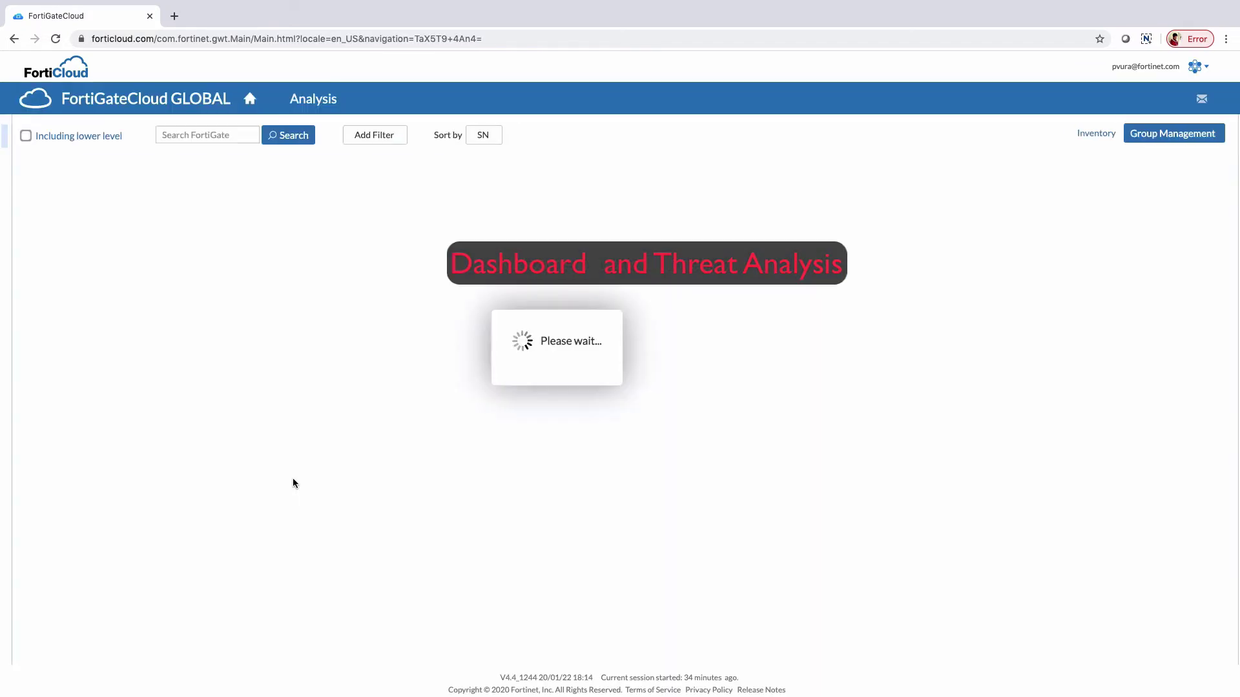
left_click(92, 179)
left_click(27, 179)
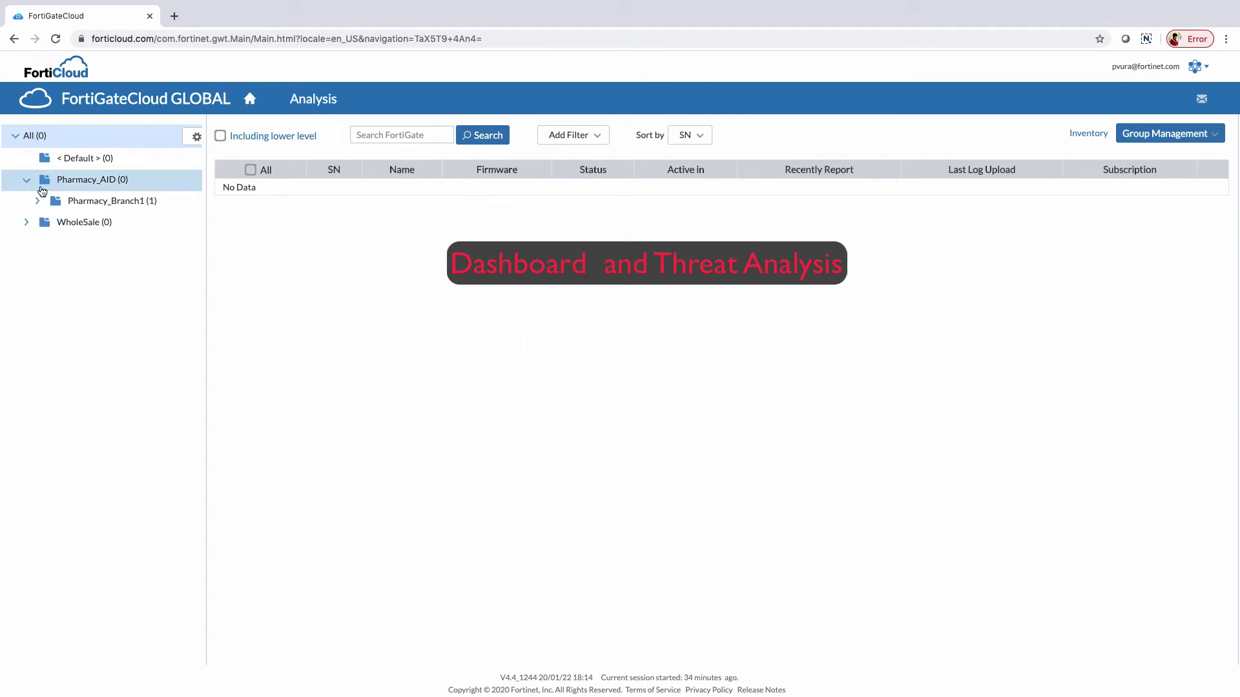
left_click(107, 199)
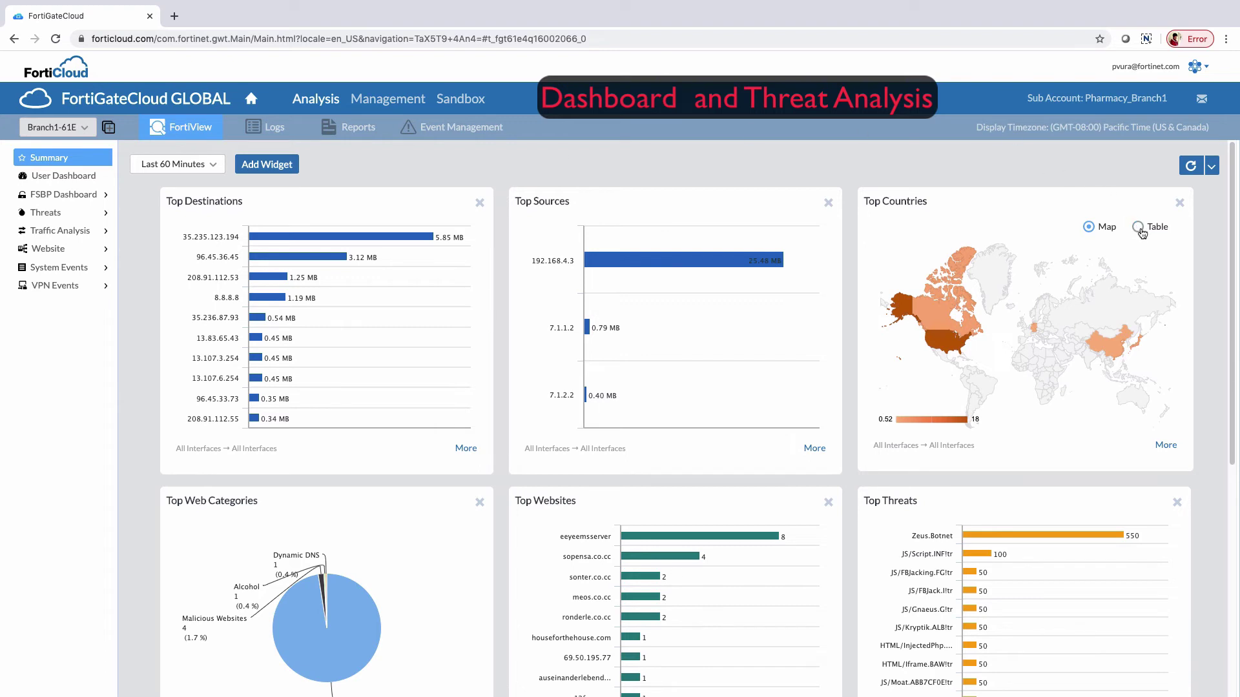
Step: Show Top Countries as a table, then open Threats > Top Threats
left_click(1139, 227)
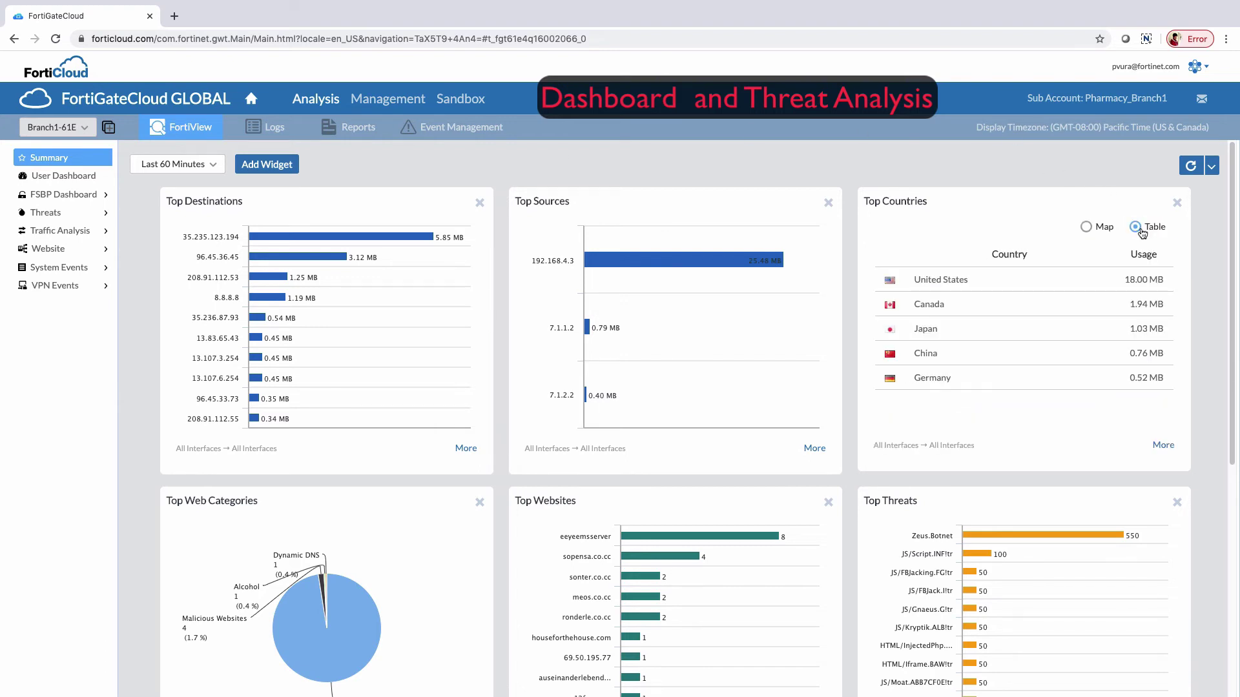
scroll(959, 169, "down", 2)
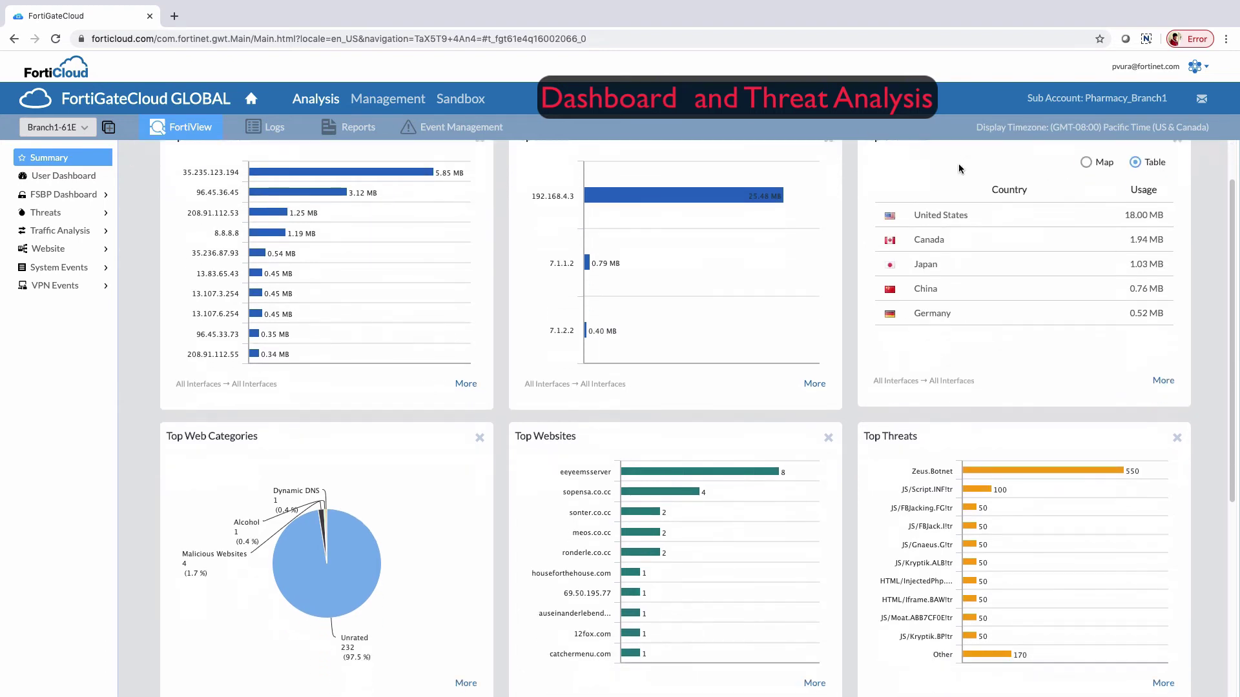
scroll(959, 169, "down", 2)
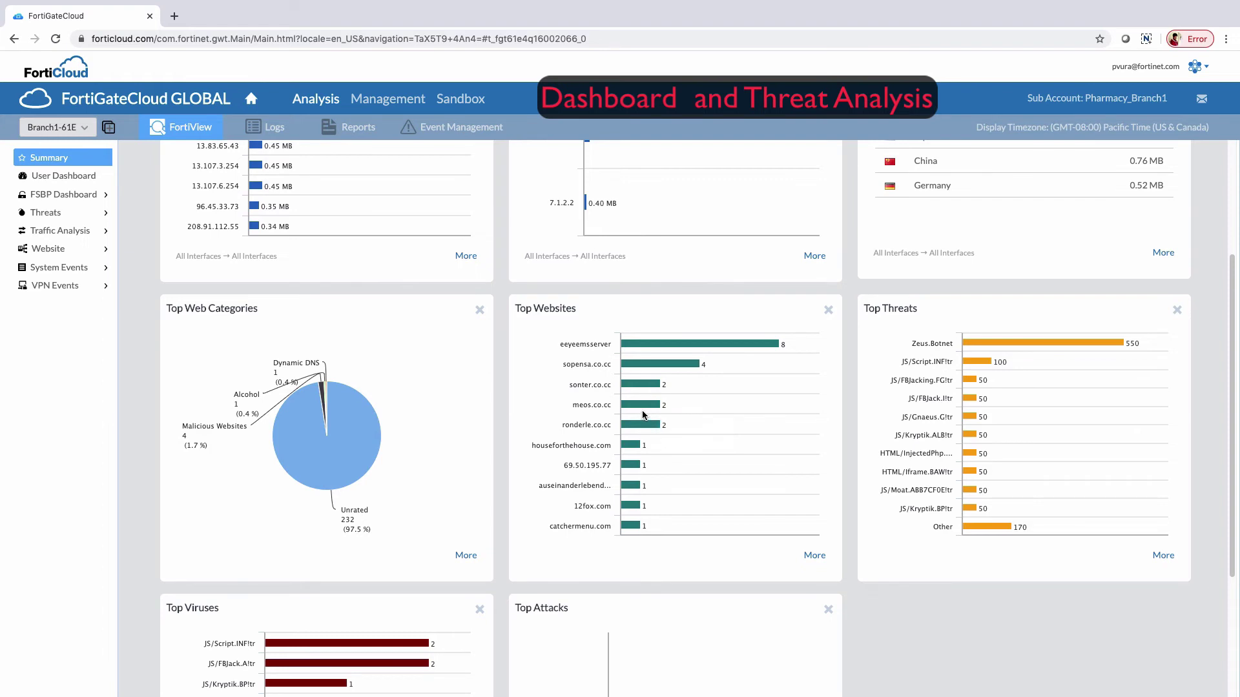
scroll(643, 416, "down", 2)
scroll(643, 414, "down", 1)
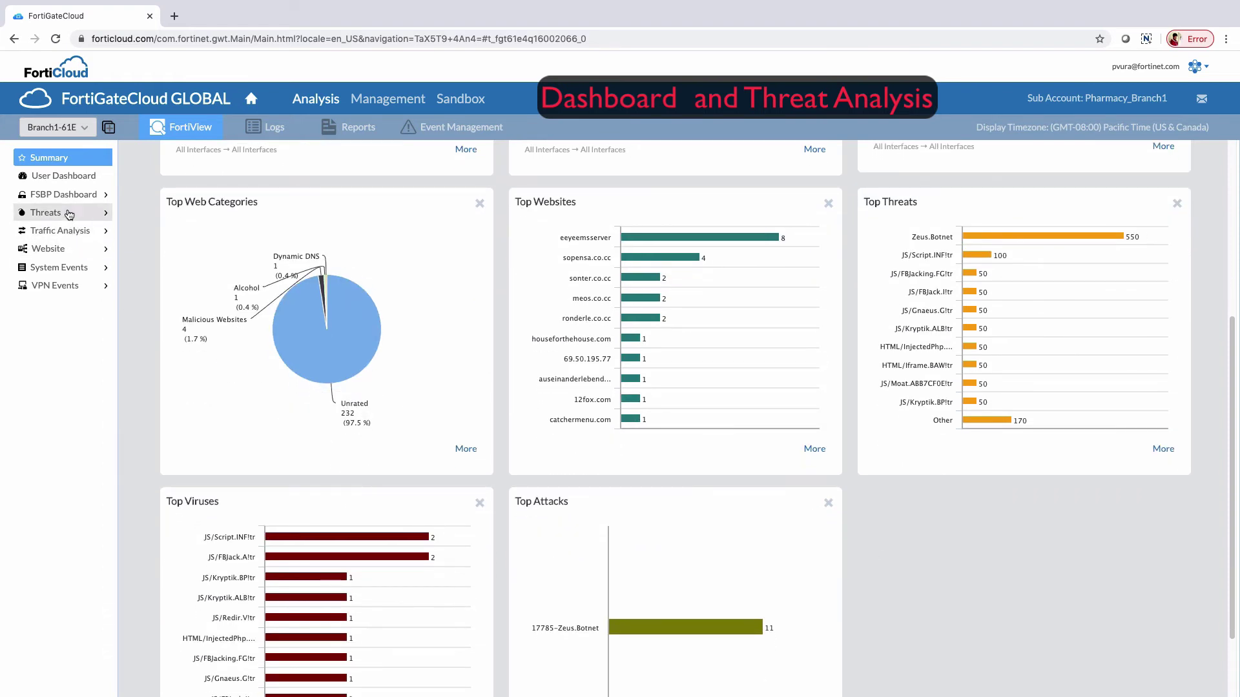
left_click(69, 214)
left_click(68, 233)
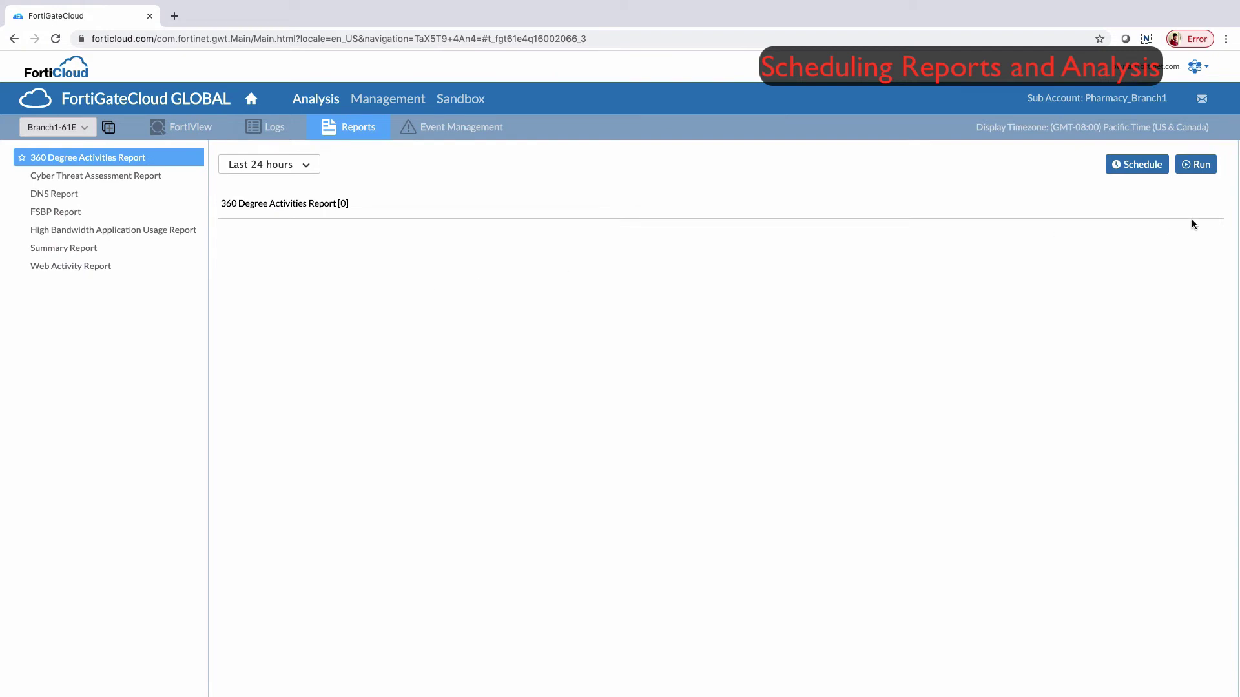
Step: Schedule the 360 Degree Activities Report daily with e-mail delivery, then view the generated report
left_click(1147, 172)
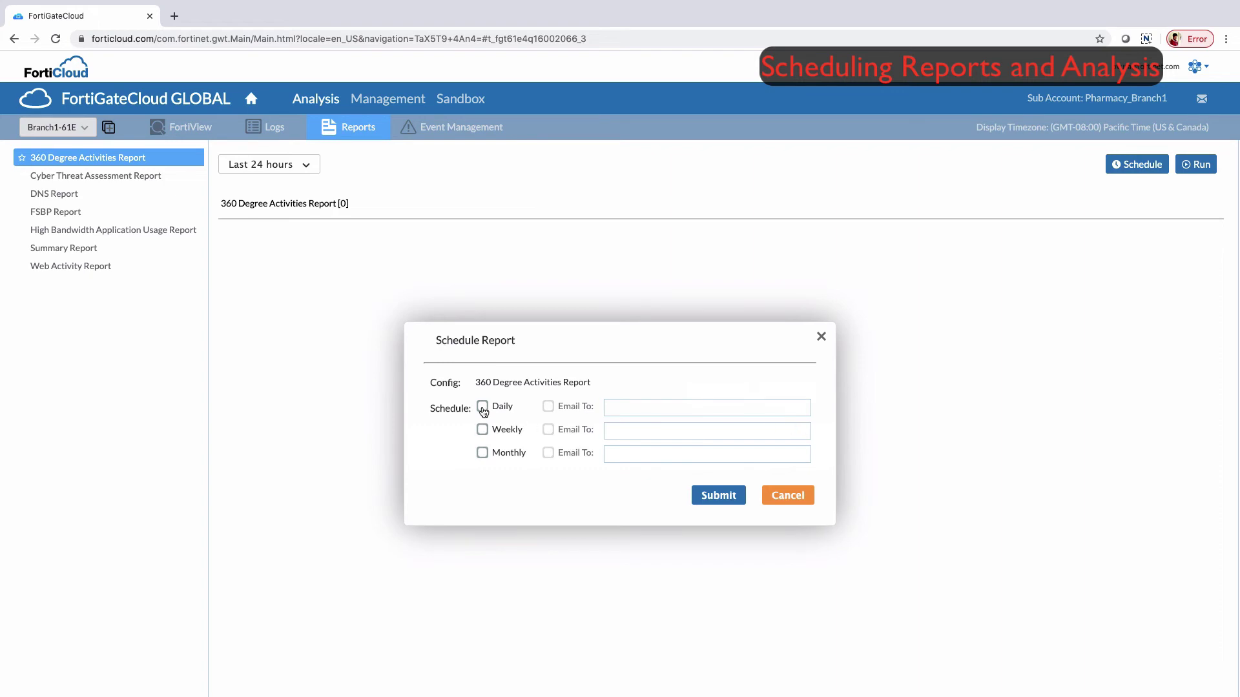
left_click(483, 407)
left_click(548, 406)
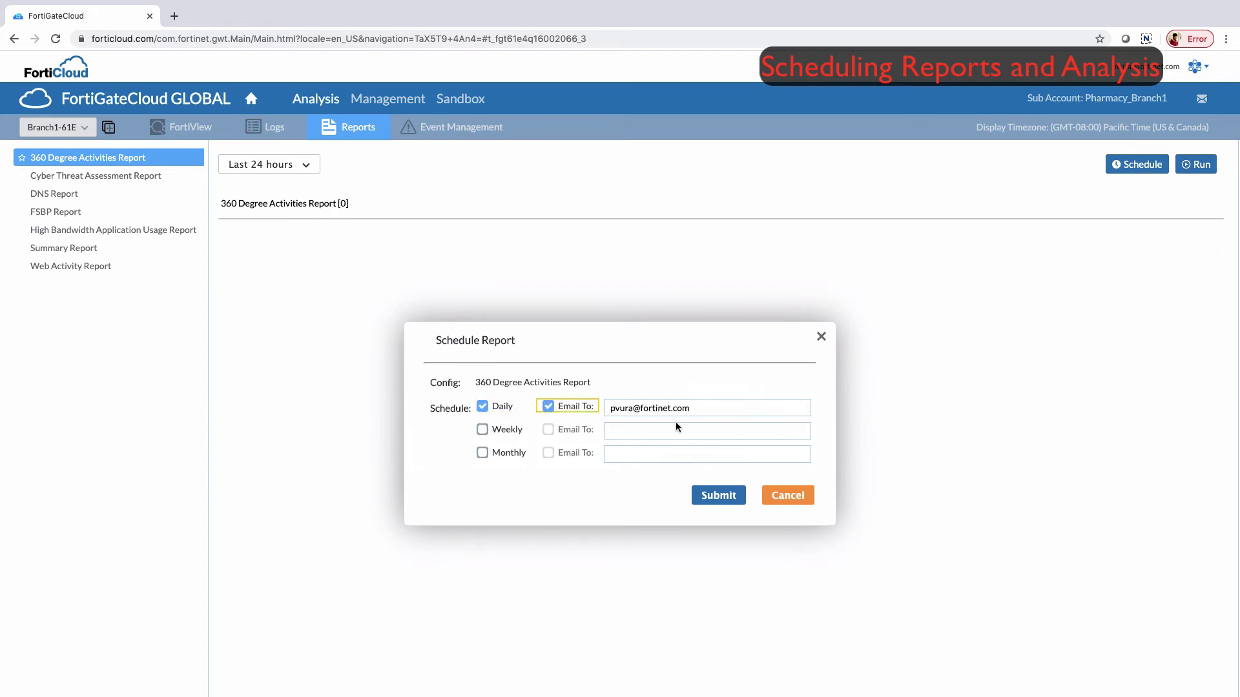
left_click(711, 495)
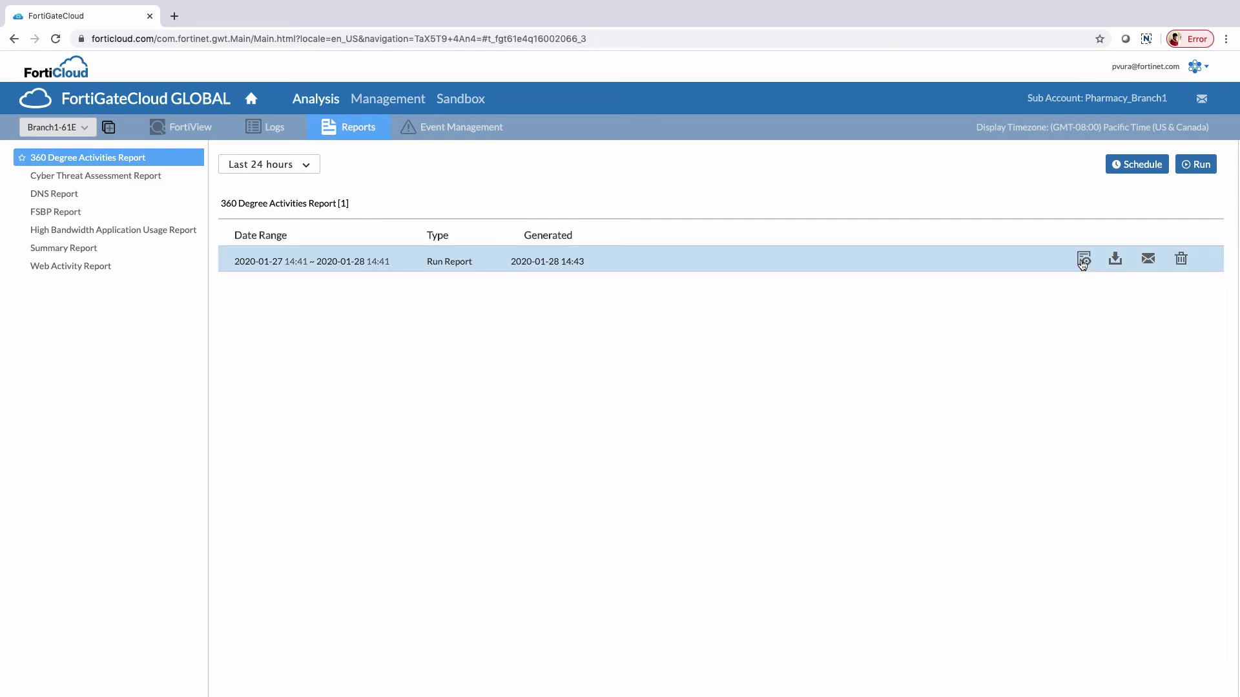
left_click(1083, 260)
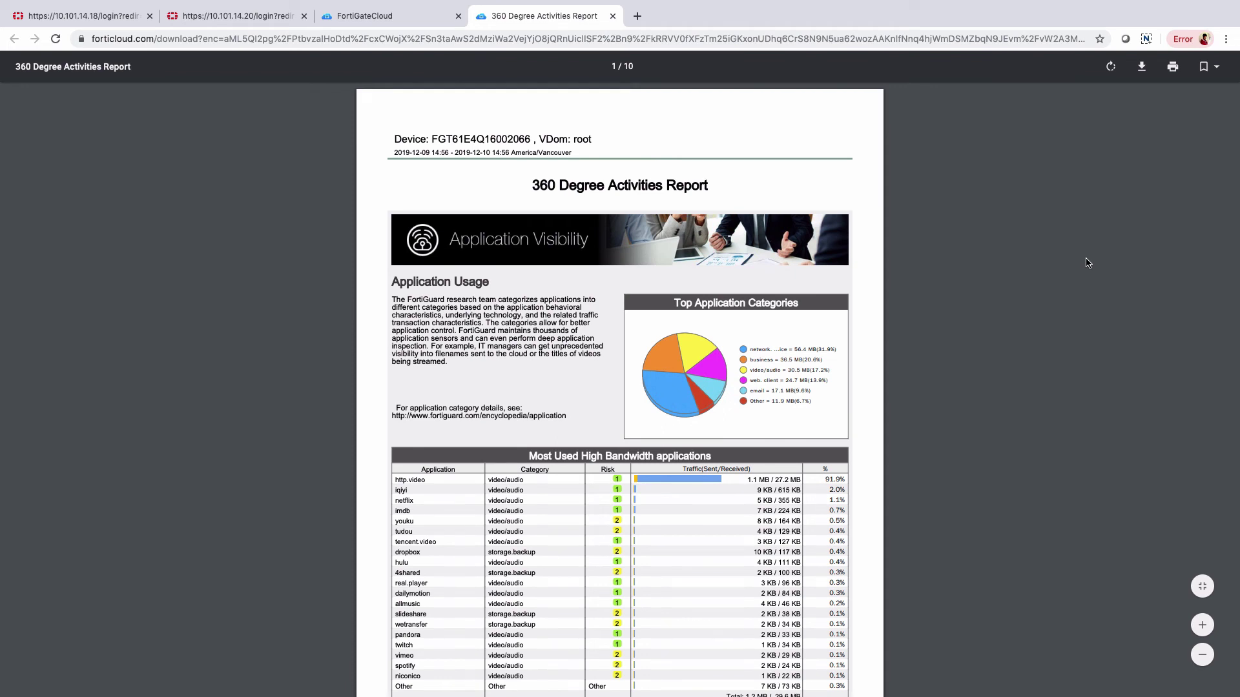
Step: Scroll the 360 Degree Activities Report from the Most Used High Bandwidth applications table into page 2's category breakdowns
scroll(1088, 263, "down", 2)
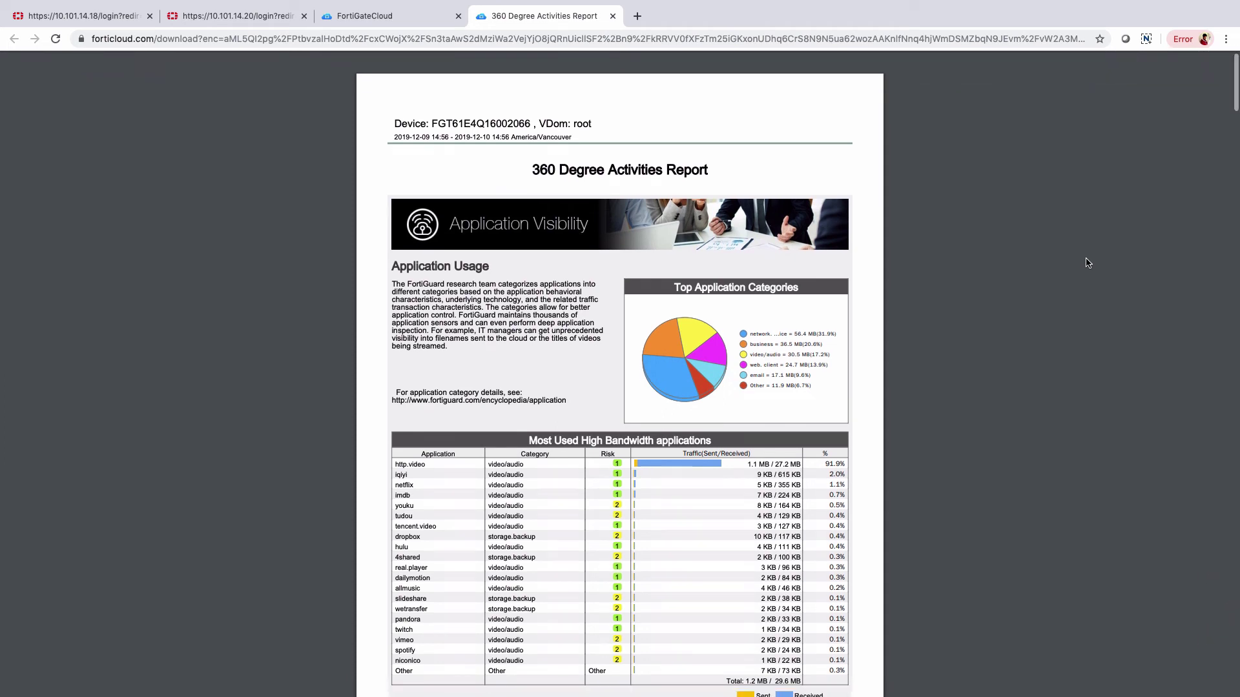
scroll(1088, 263, "down", 3)
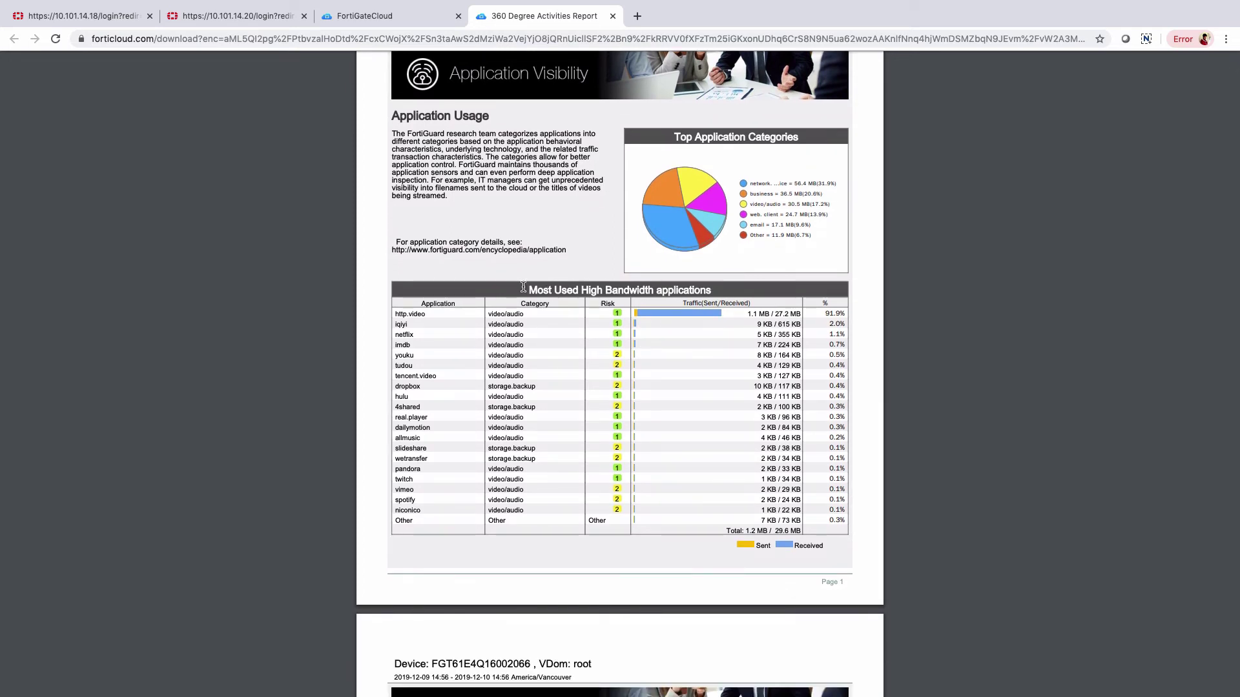
scroll(531, 287, "down", 5)
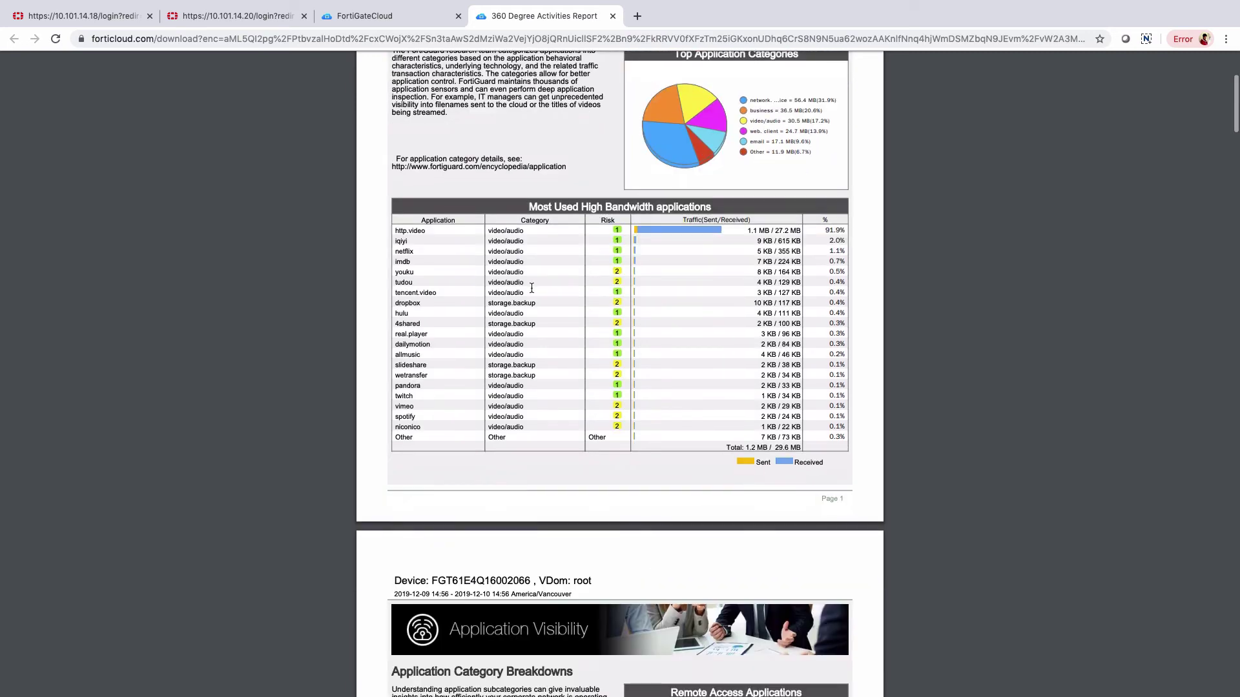
scroll(532, 287, "down", 10)
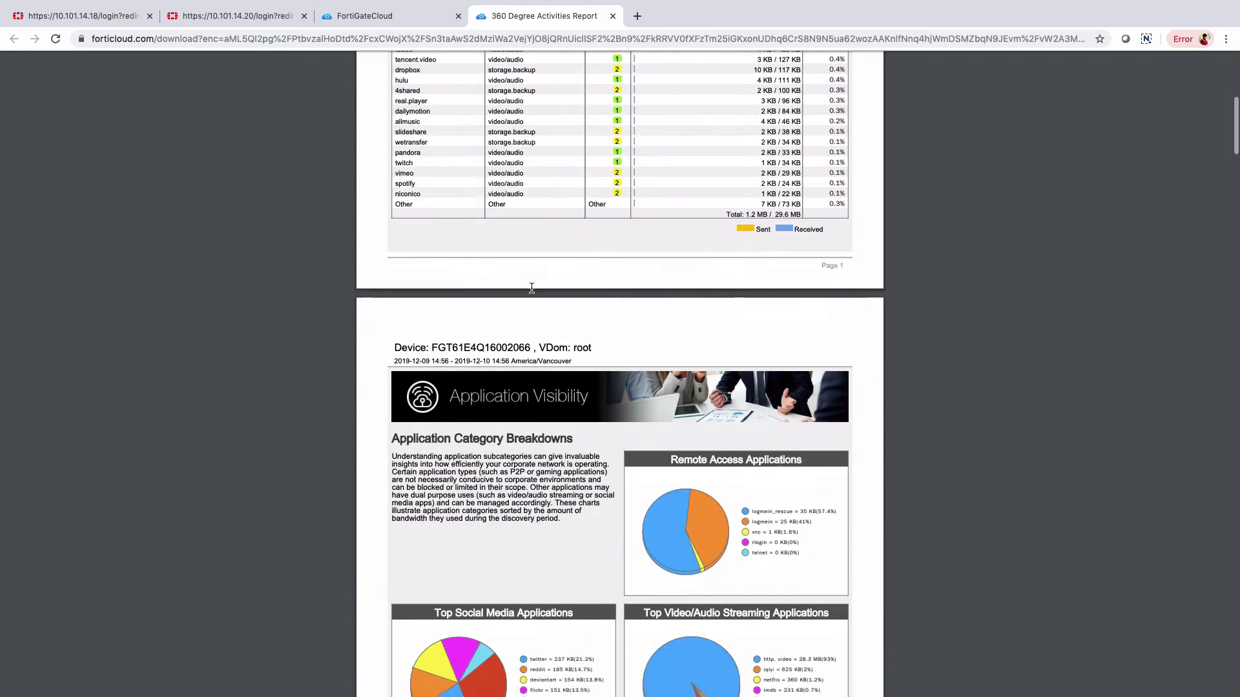